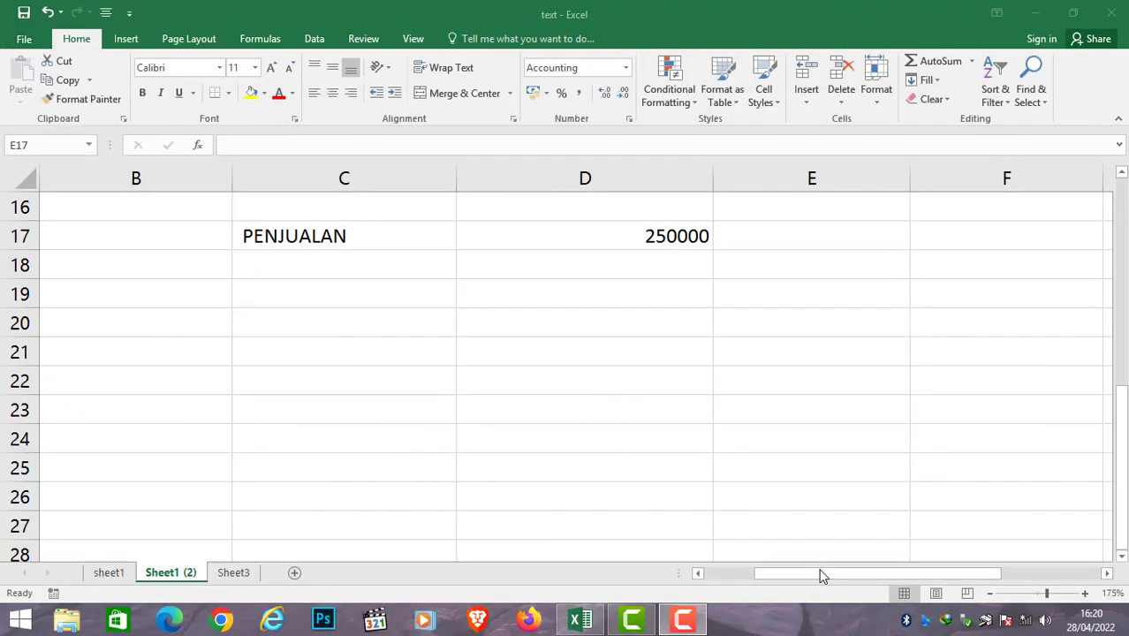
- Apply the Accounting number format to the PENJUALAN amount in cell D17
click(662, 238)
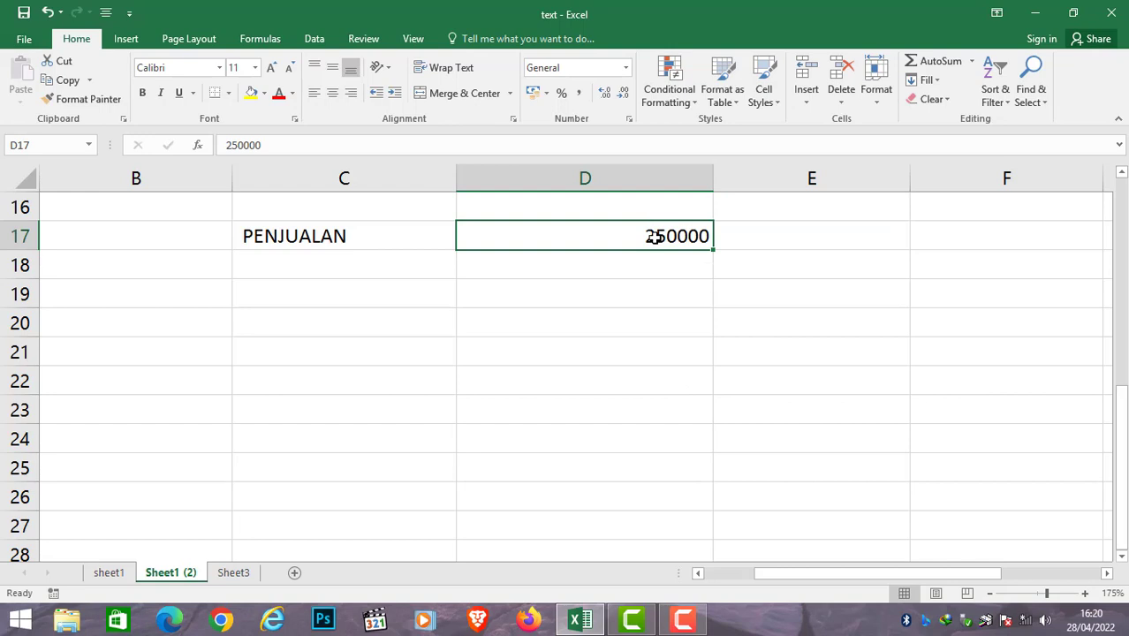
click(625, 68)
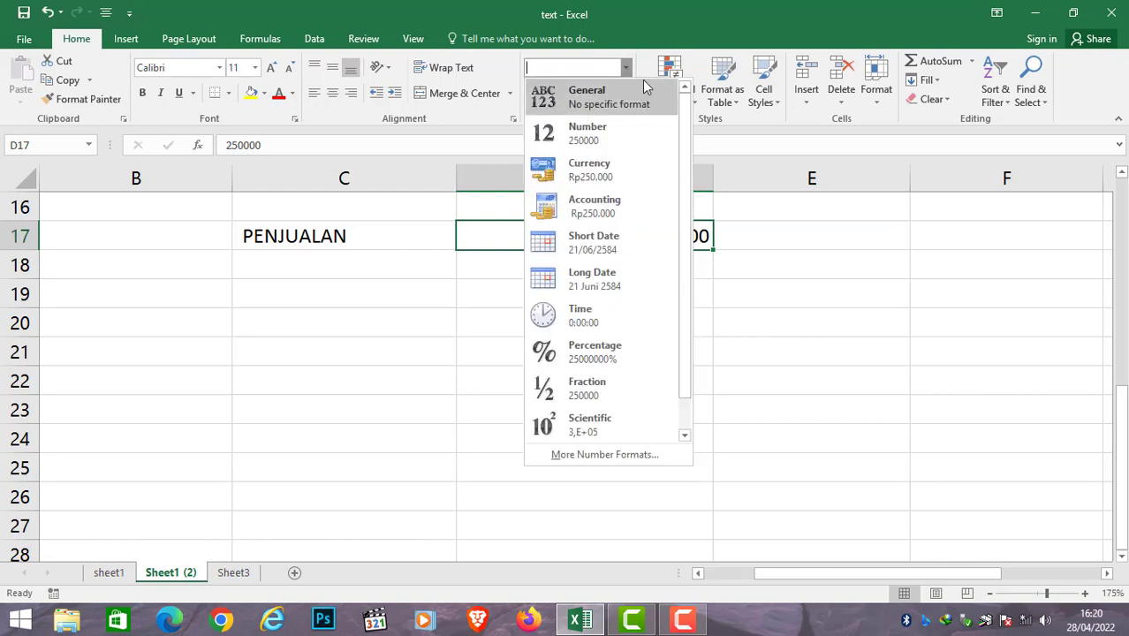
click(596, 206)
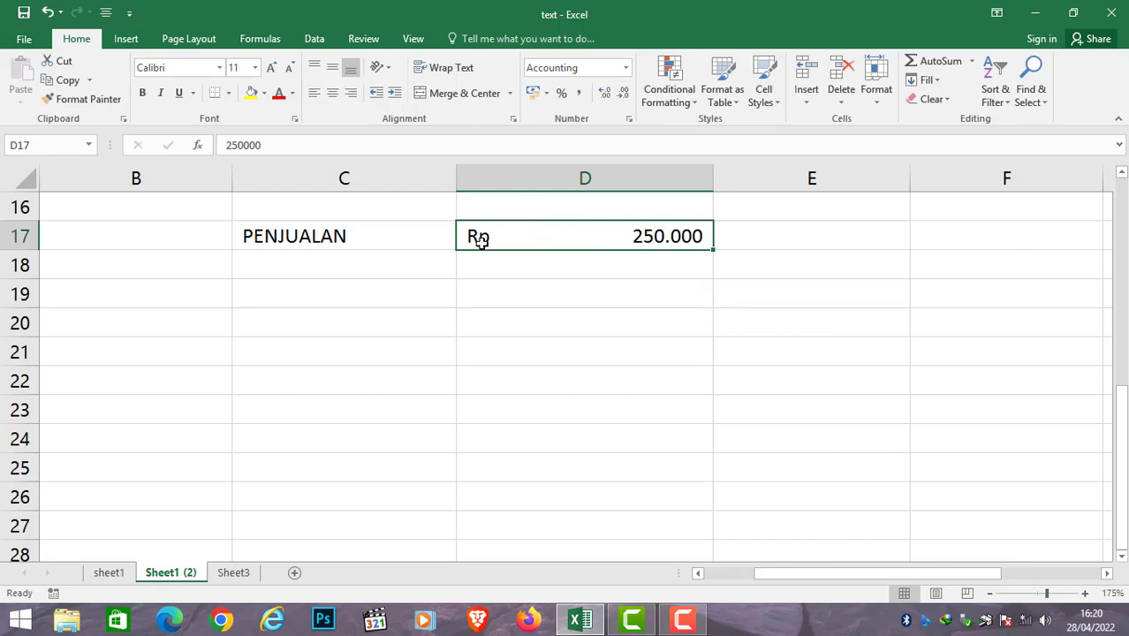
click(765, 229)
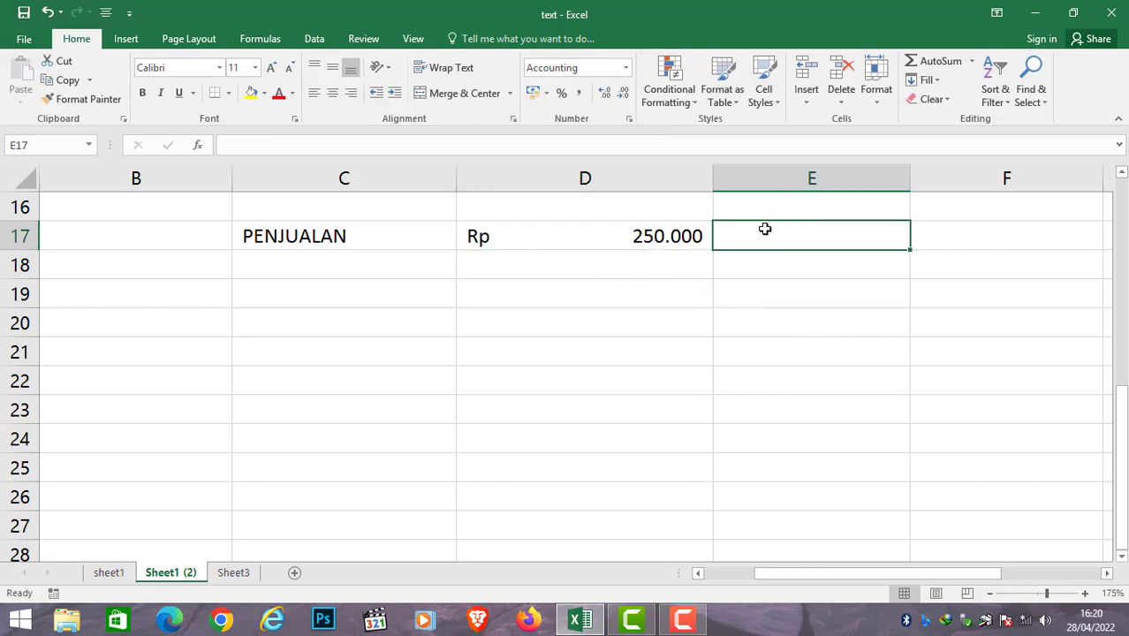
click(636, 238)
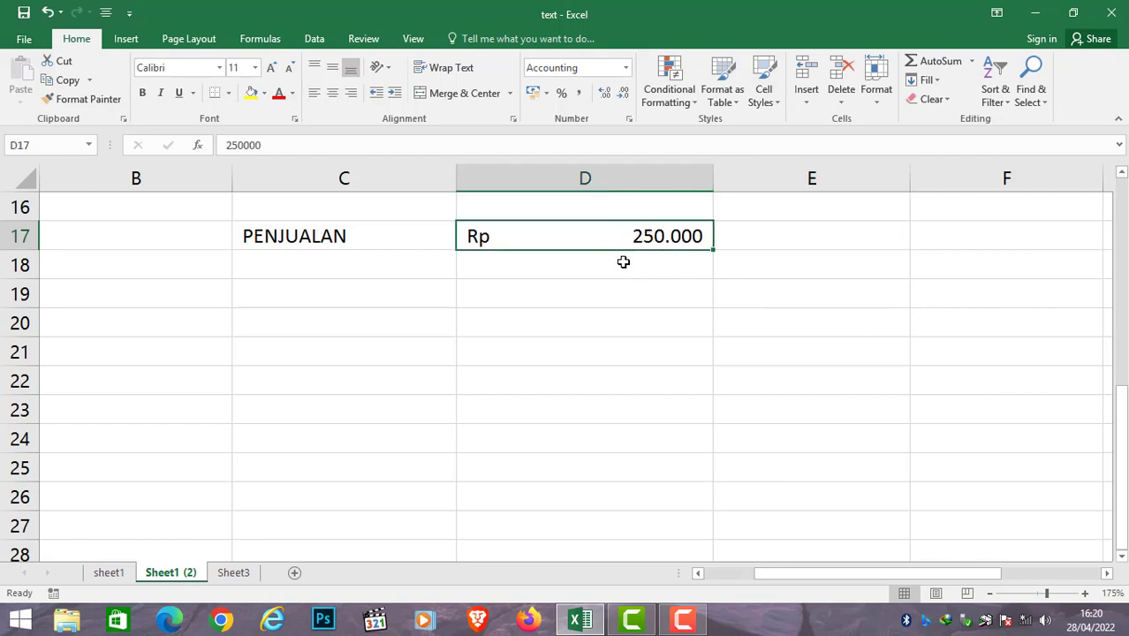
click(276, 237)
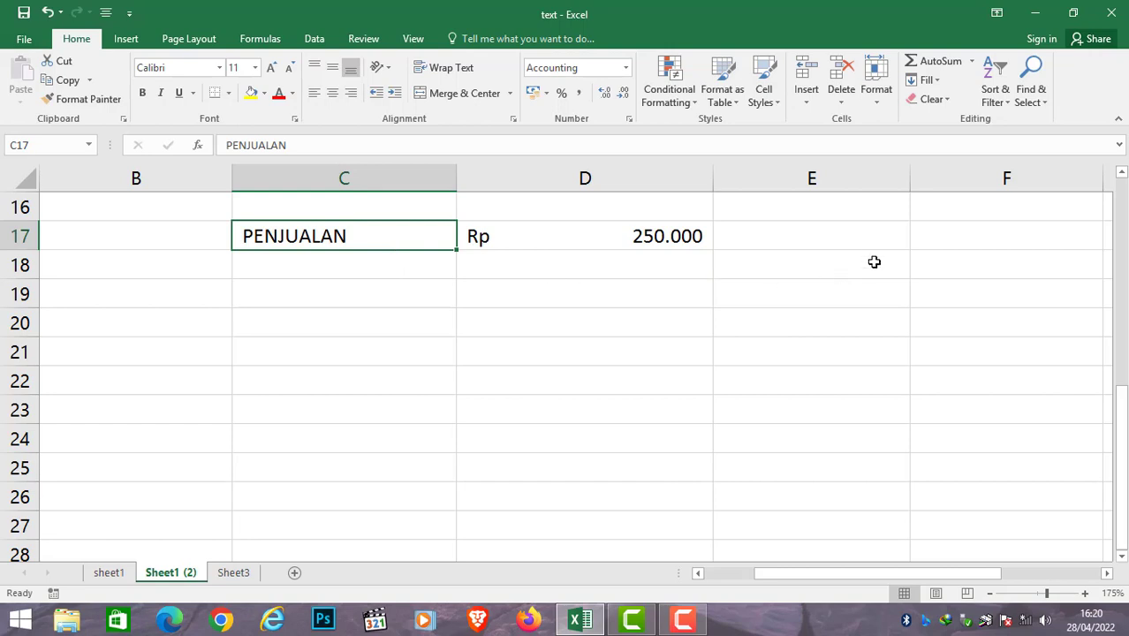
- Enter the formula =C17&" "&D17 in cell E17 to join the label and the amount with a space
click(843, 234)
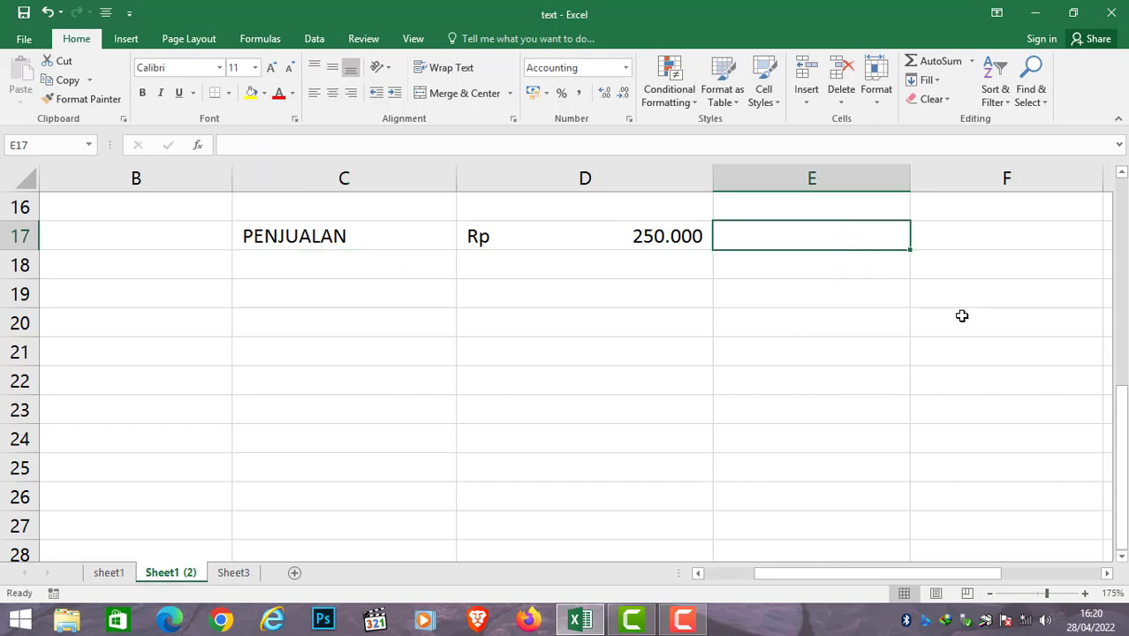
text(=)
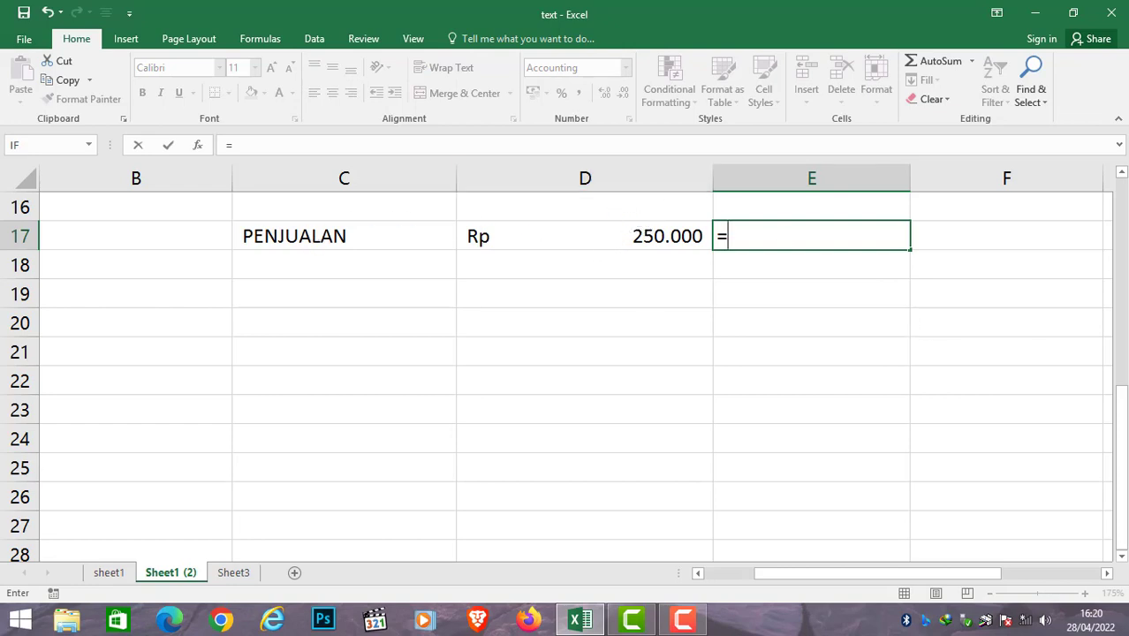
text(&)
key(BackSpace)
click(344, 236)
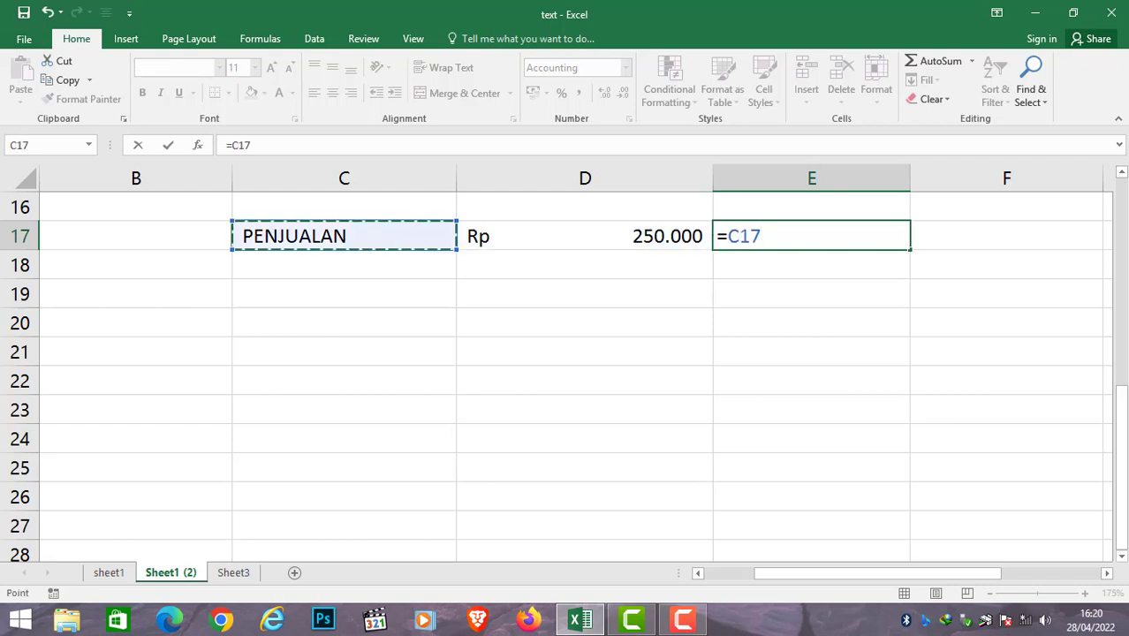
text(&)
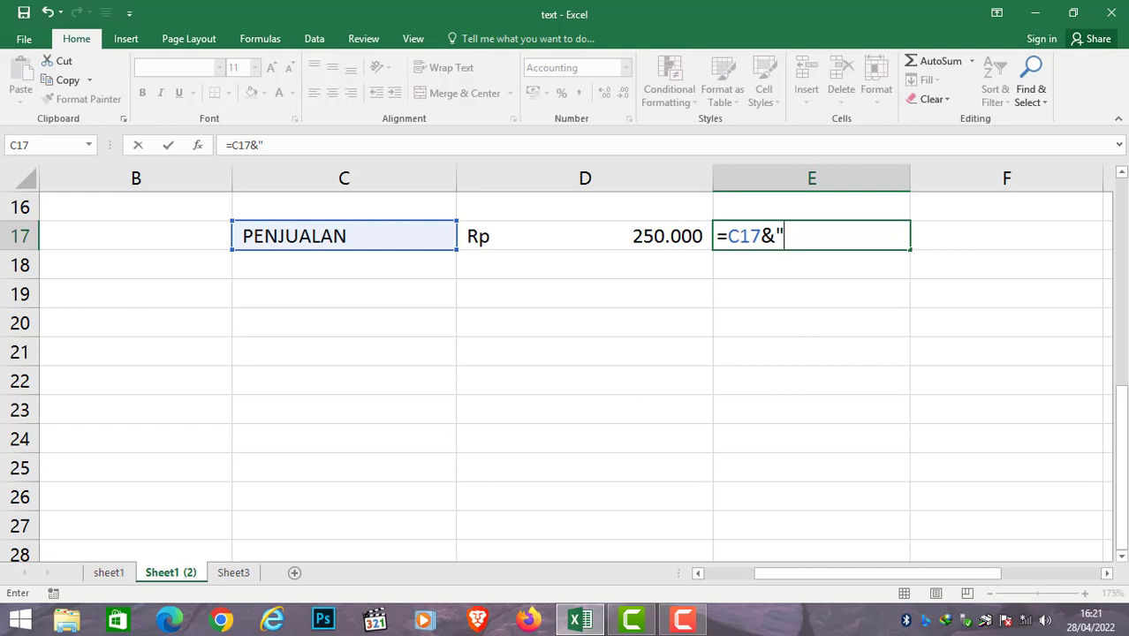
text(" "&)
click(684, 236)
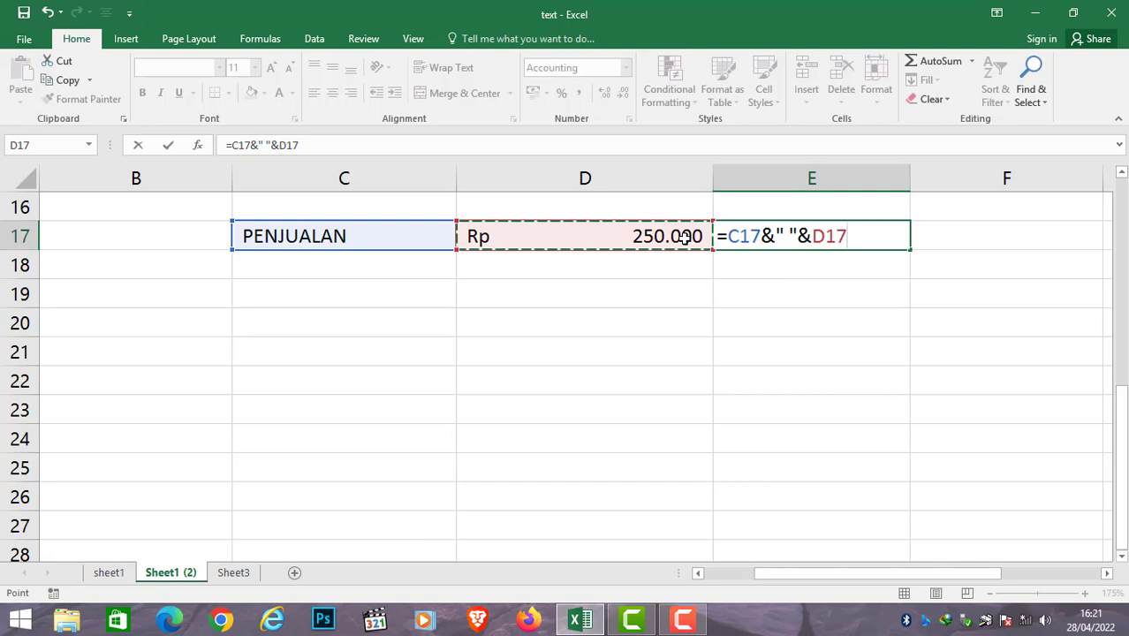
key(Return)
key(Up)
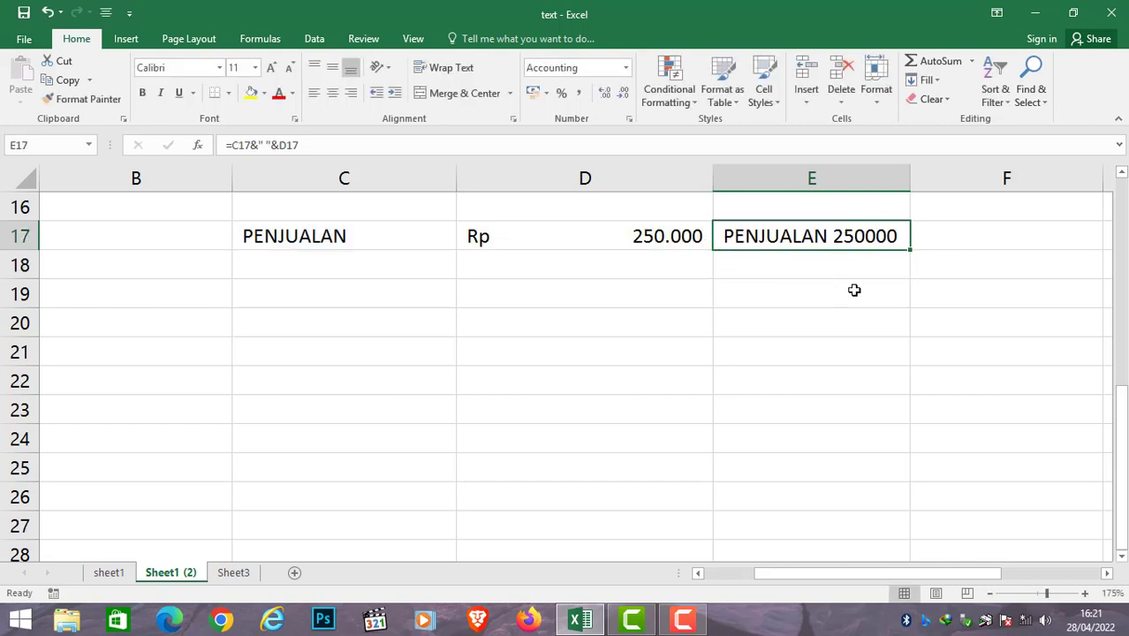
- Try the Currency and Accounting number formats on the joined text in cell E17
click(609, 240)
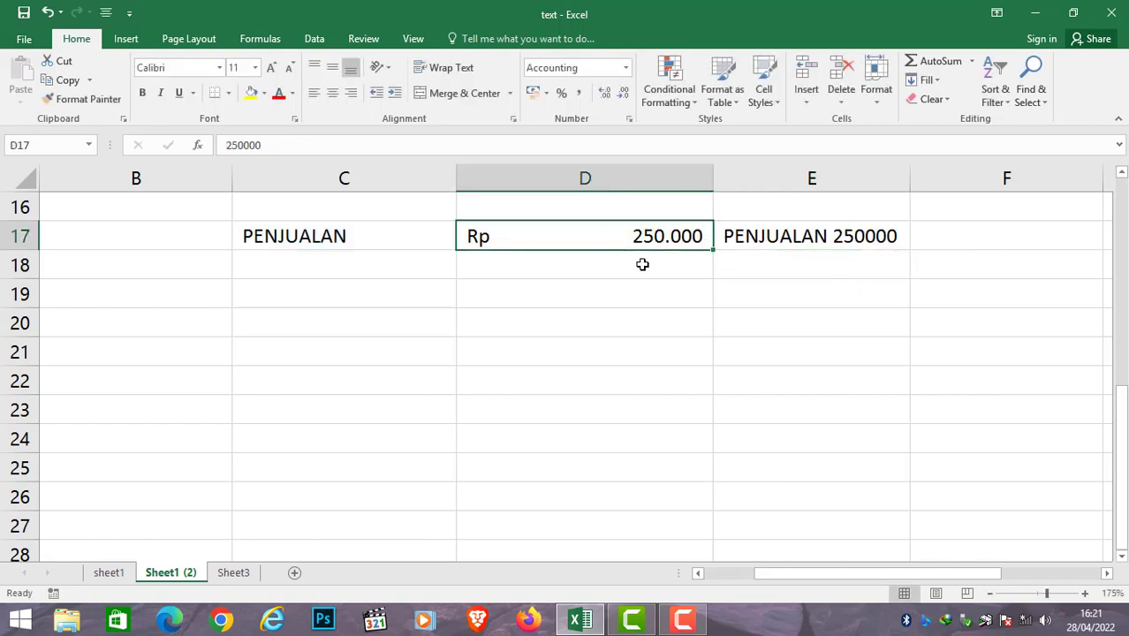
click(822, 240)
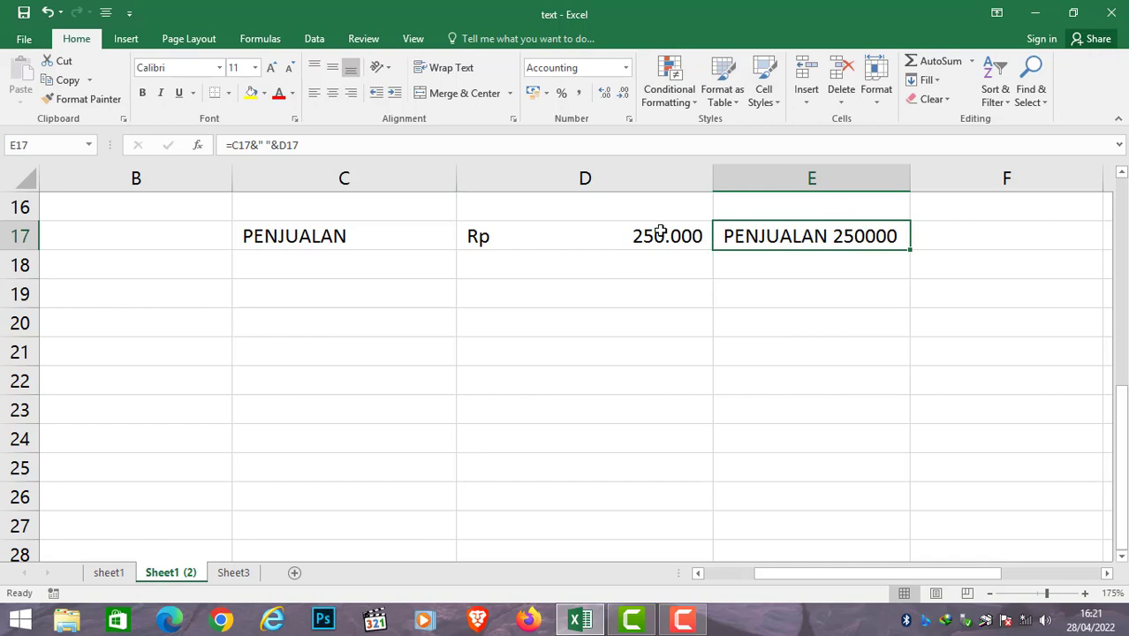
click(624, 69)
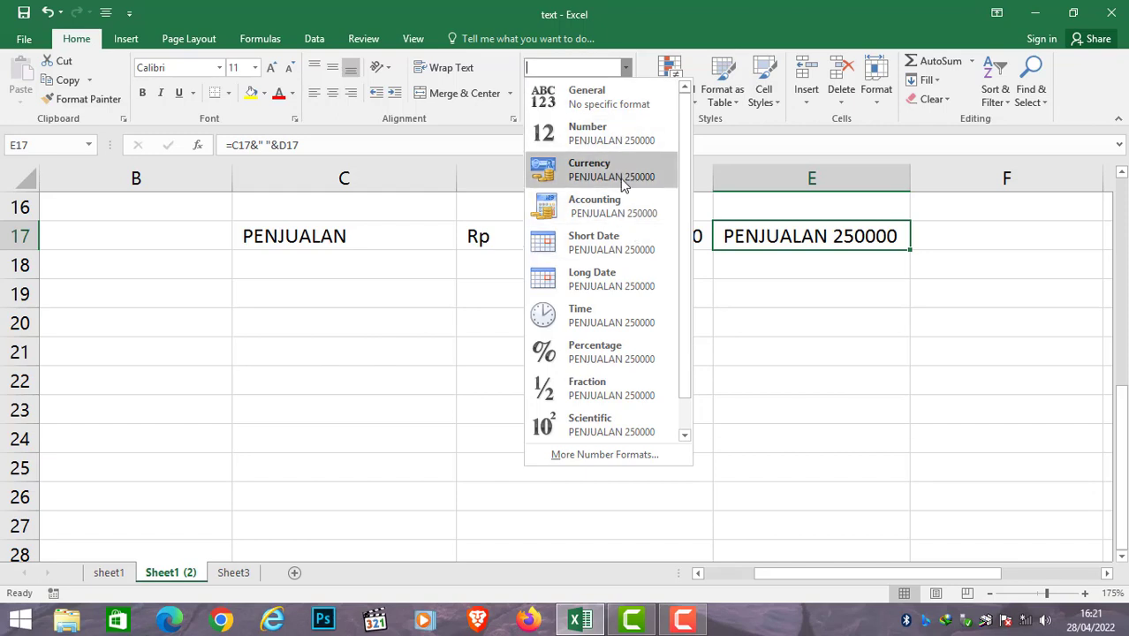
click(620, 166)
click(625, 69)
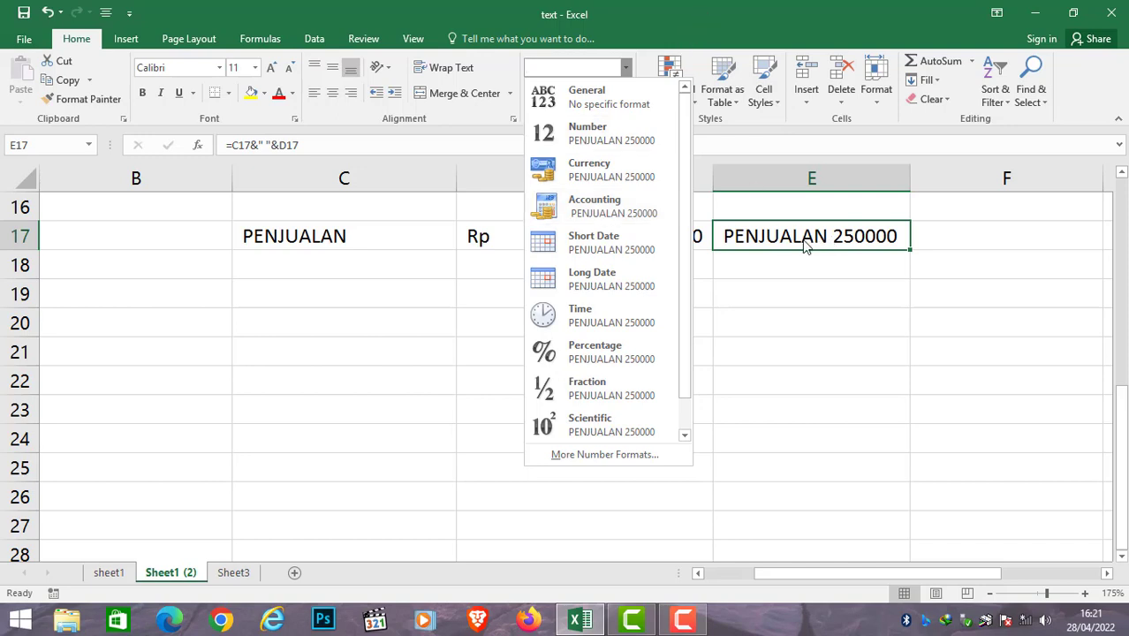
click(622, 212)
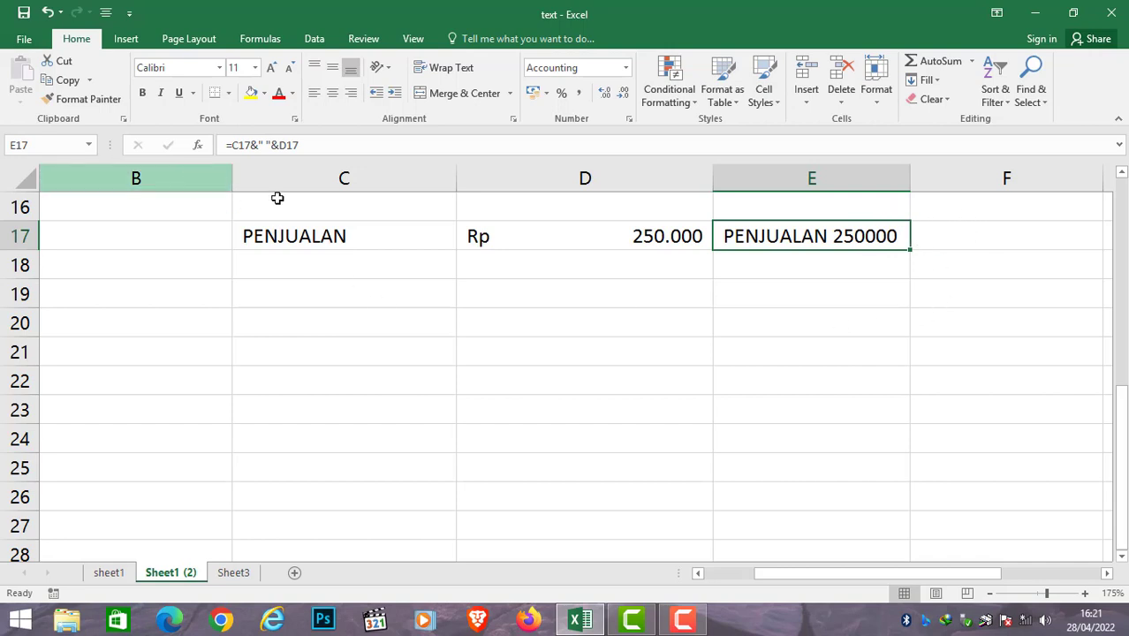
click(255, 295)
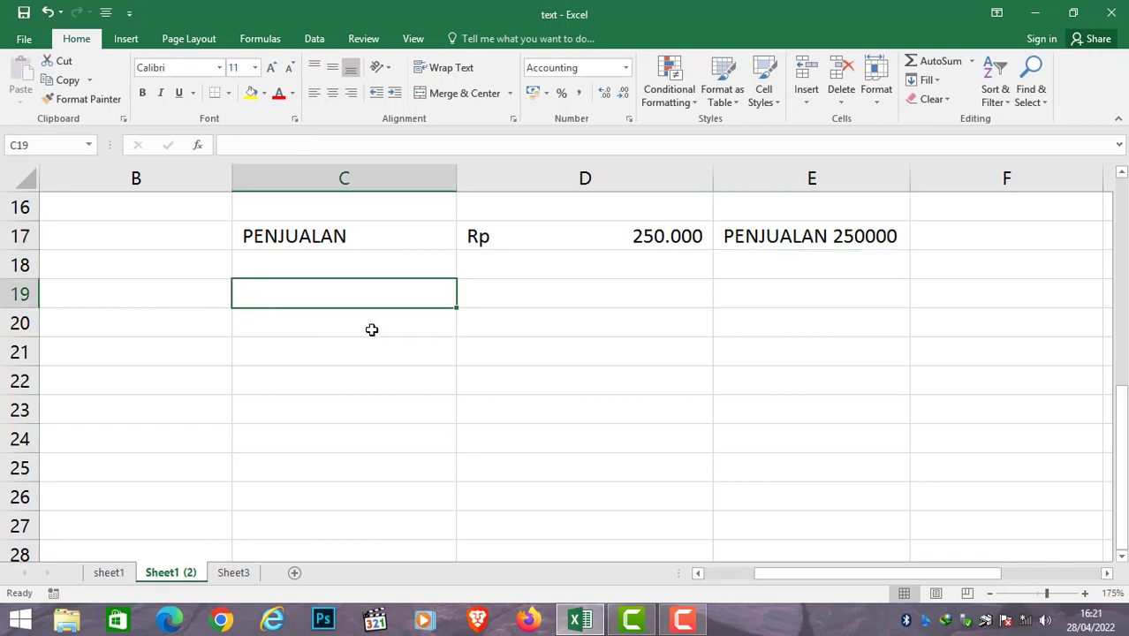
text(=text()
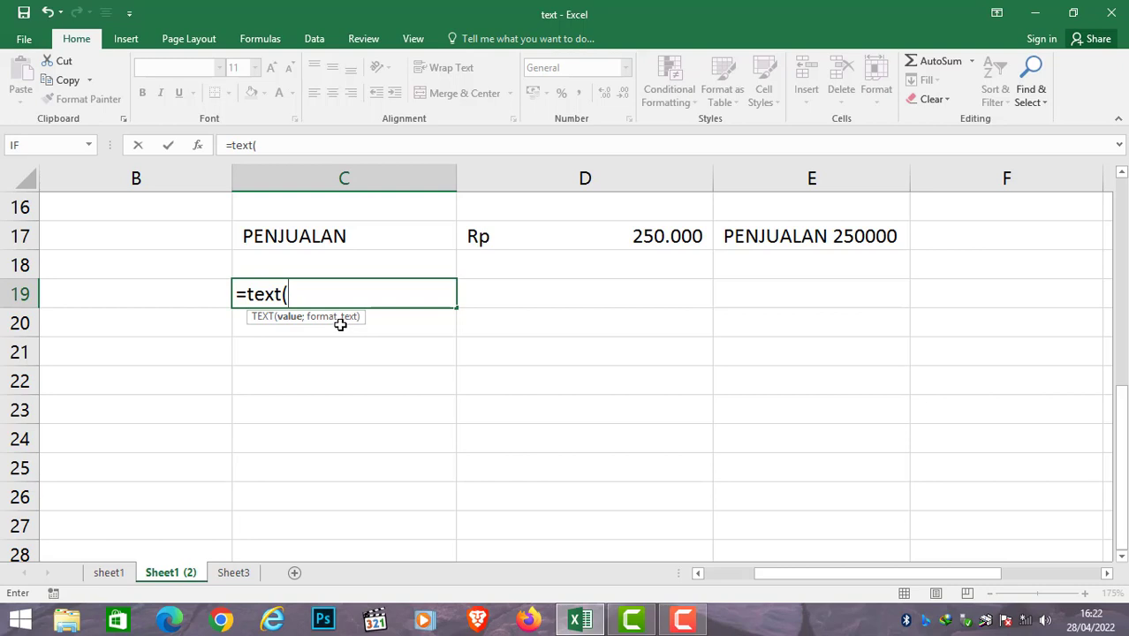
key(Escape)
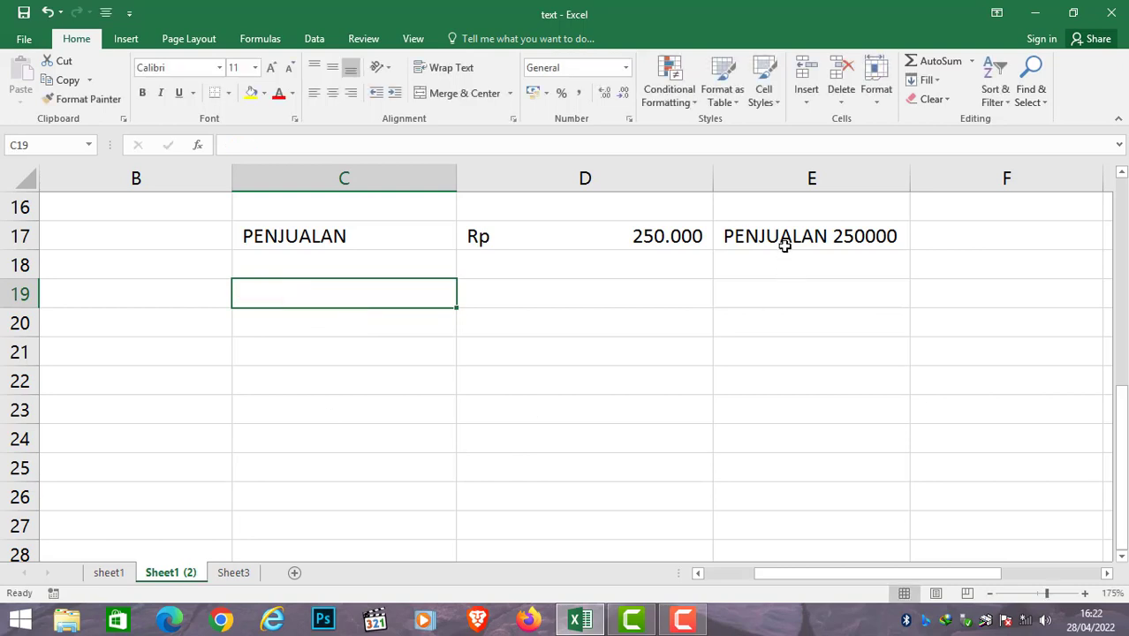
- Edit the formula in E17 to wrap the D17 reference in a TEXT function, up to the format argument
click(786, 242)
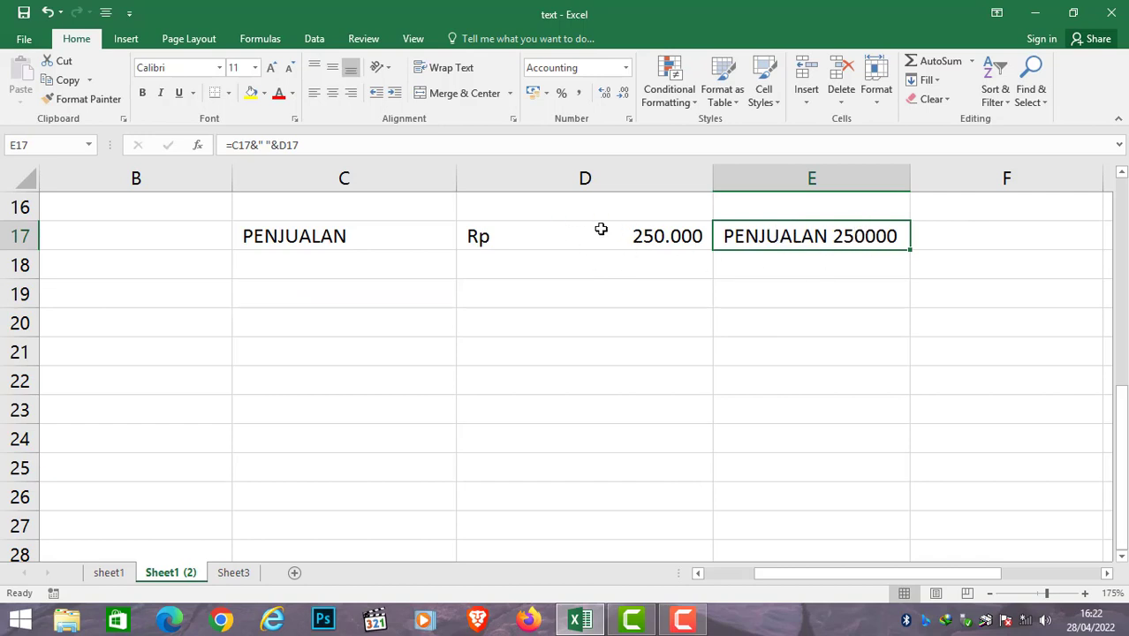
key(F2)
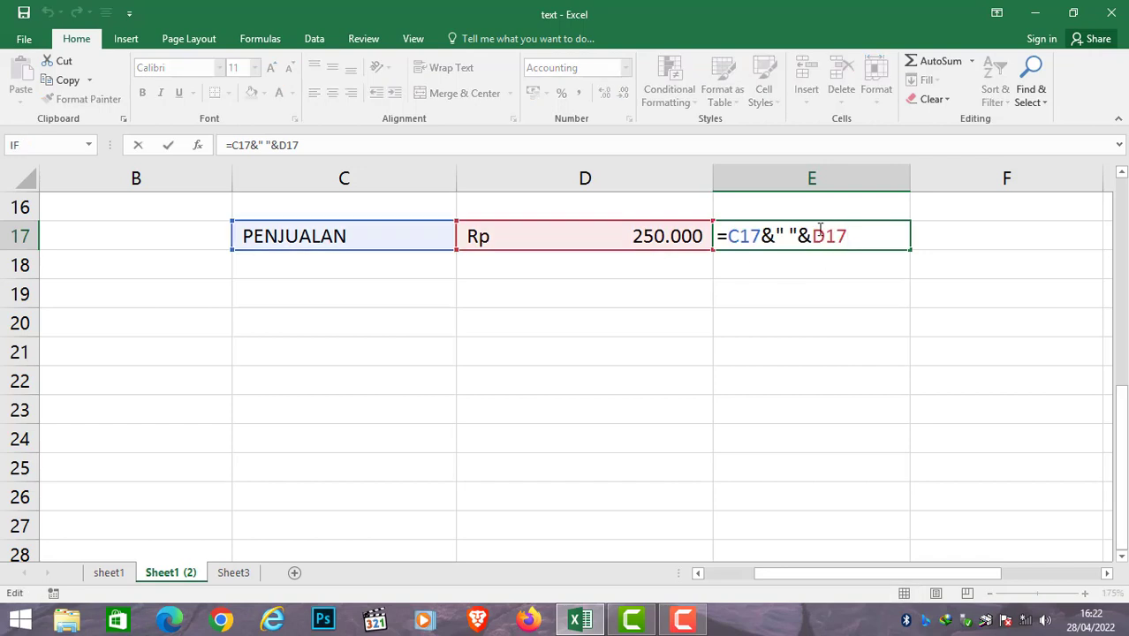
text(text)
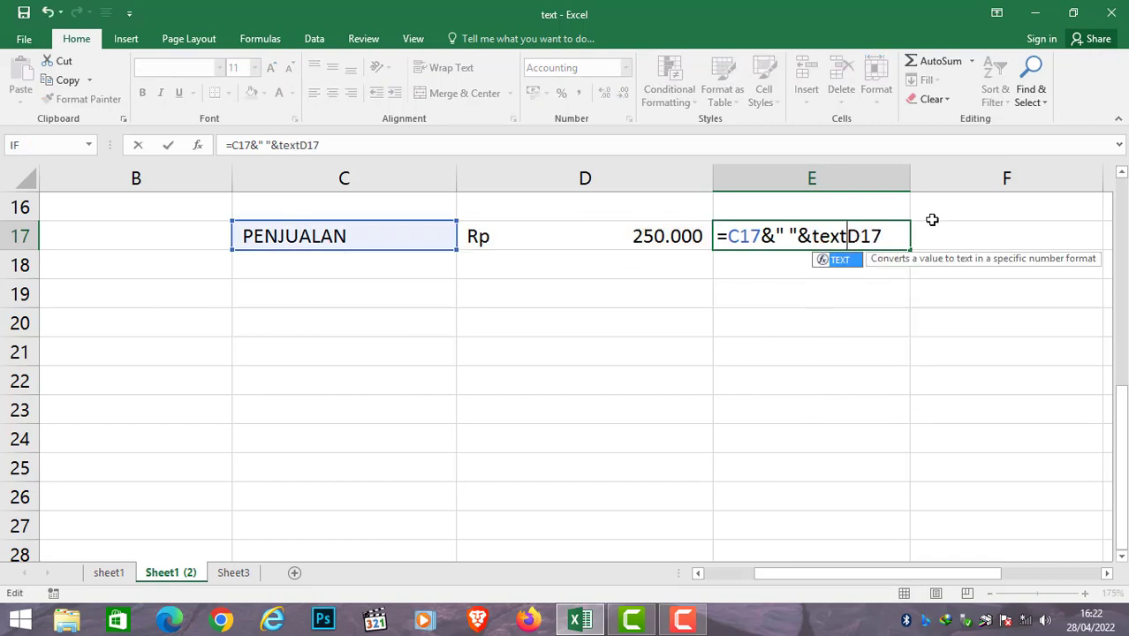
text(()
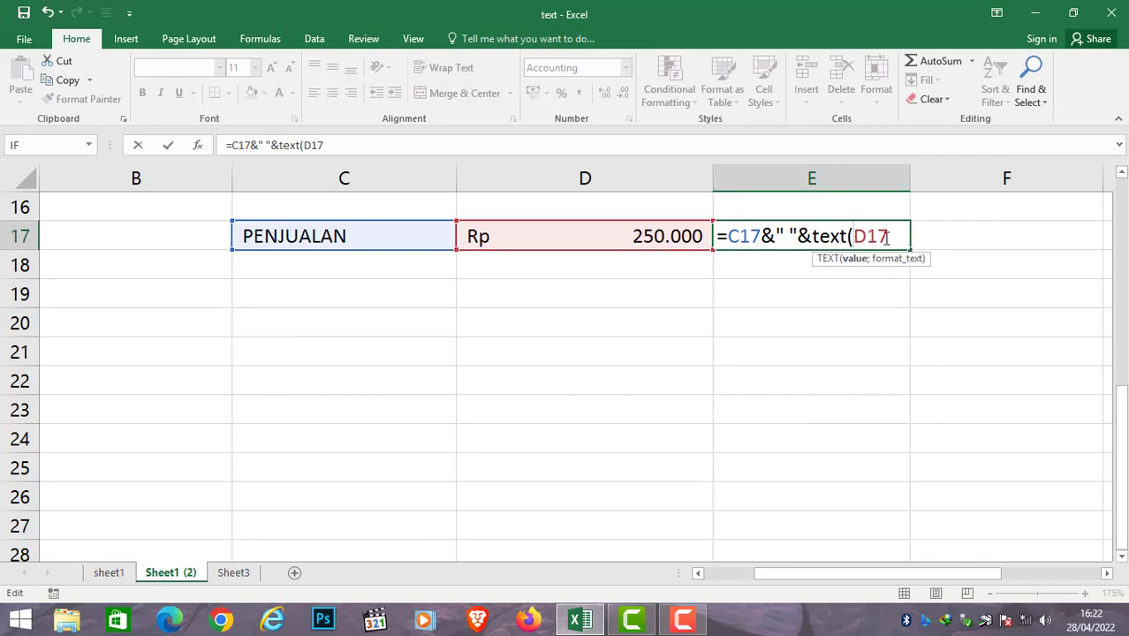
text(;)
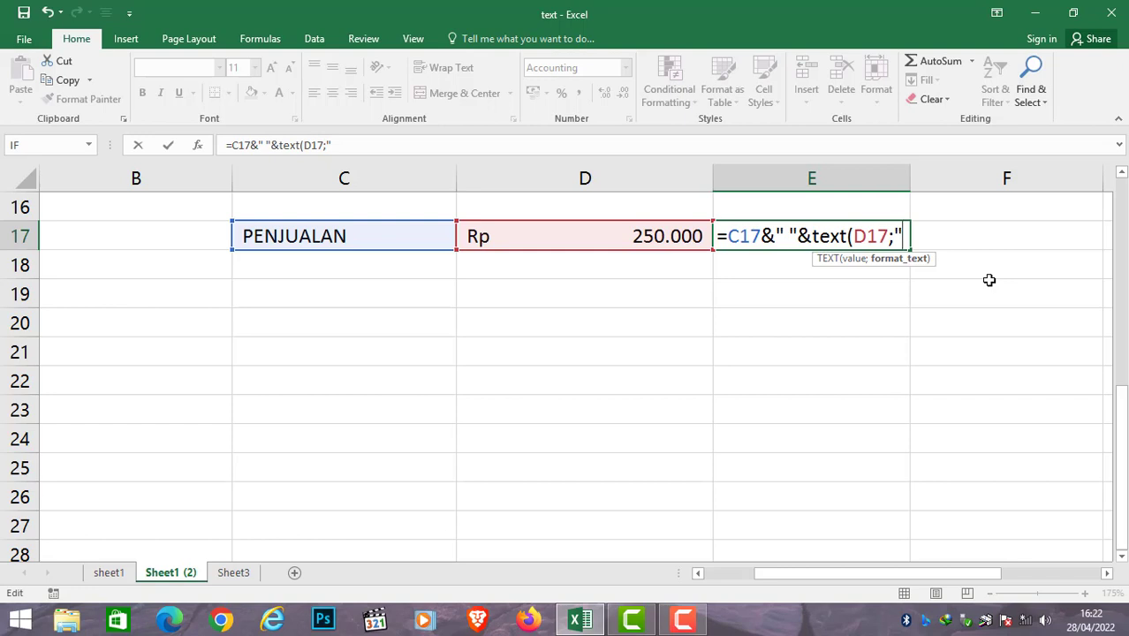
- Complete the TEXT function in E17 with the format "Rp #.##0" and commit the formula
text(Rp)
text(#.)
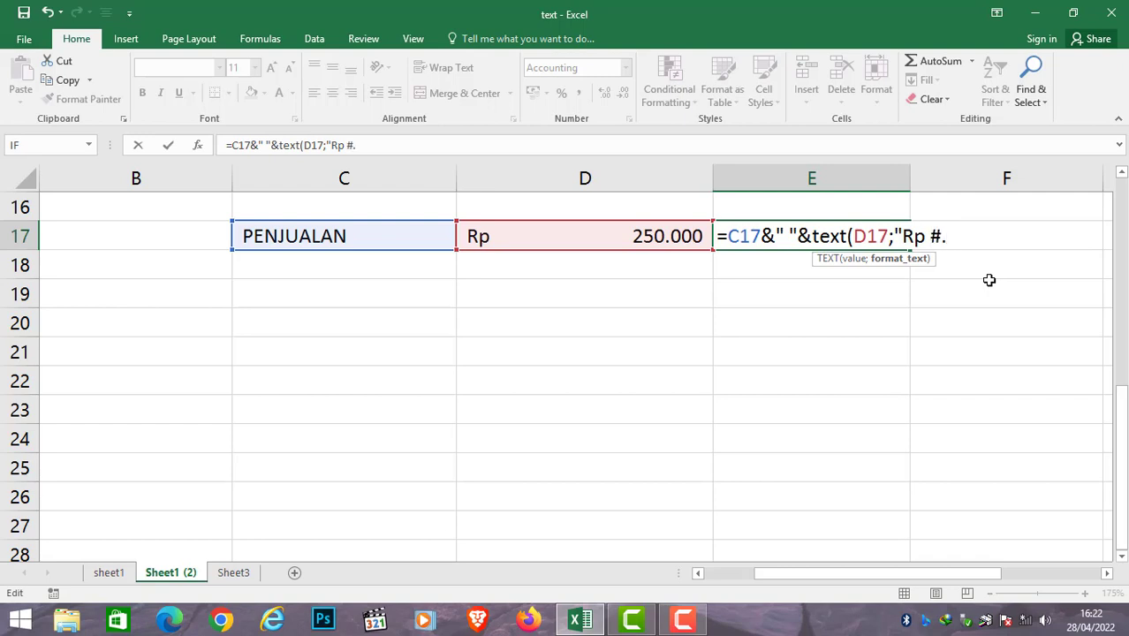
text(##)
double_click(934, 237)
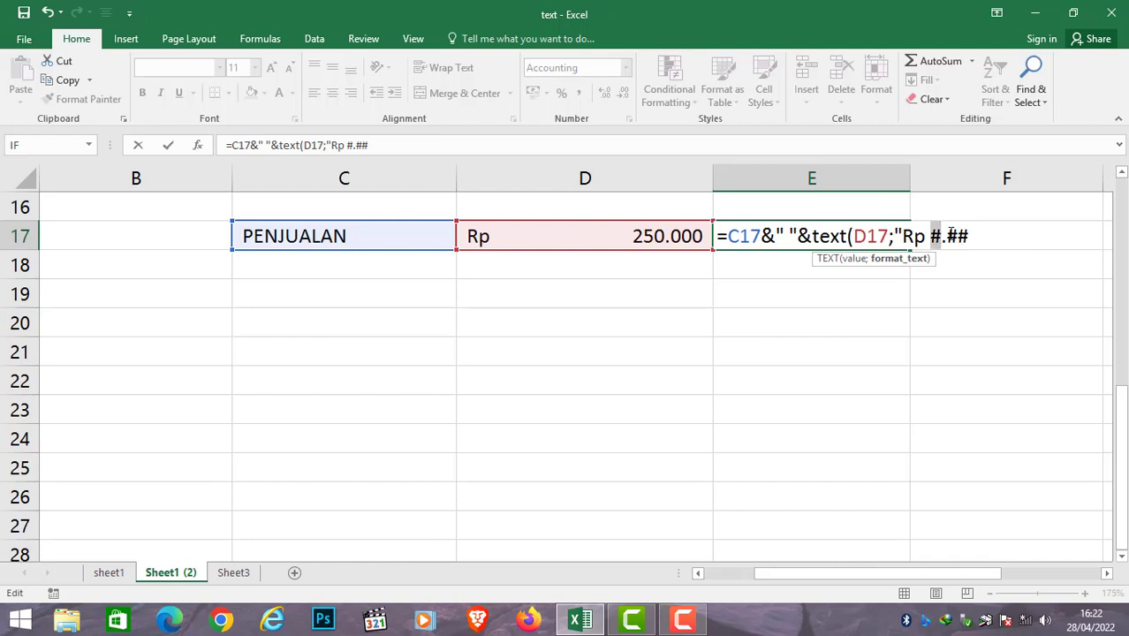
double_click(951, 235)
click(969, 233)
text(0)
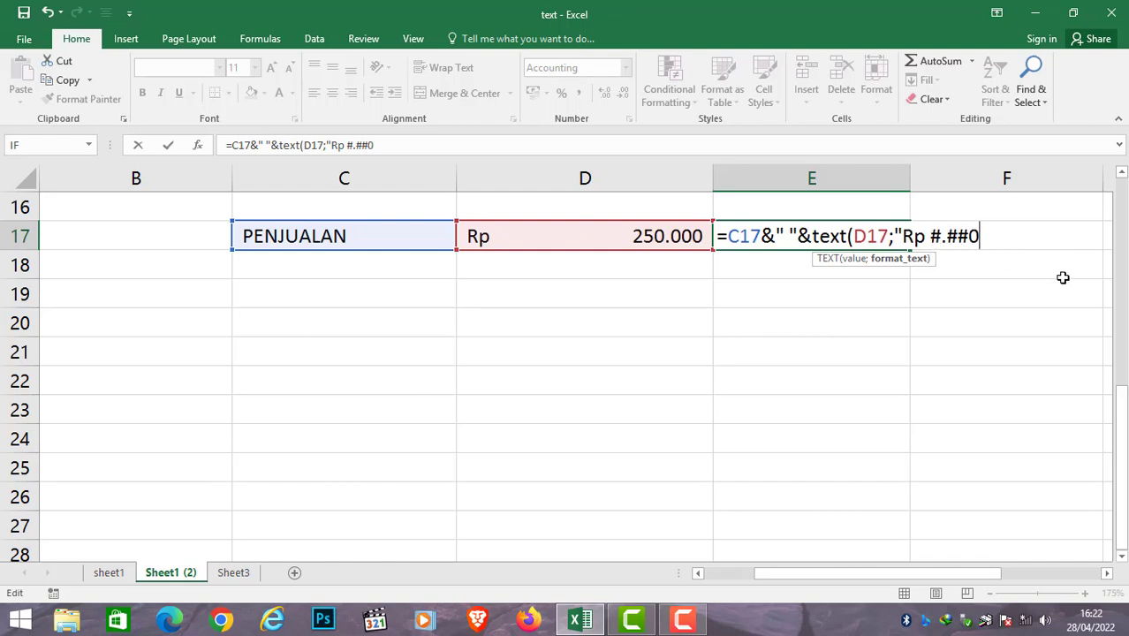
text("))
click(927, 237)
drag(908, 232, 978, 235)
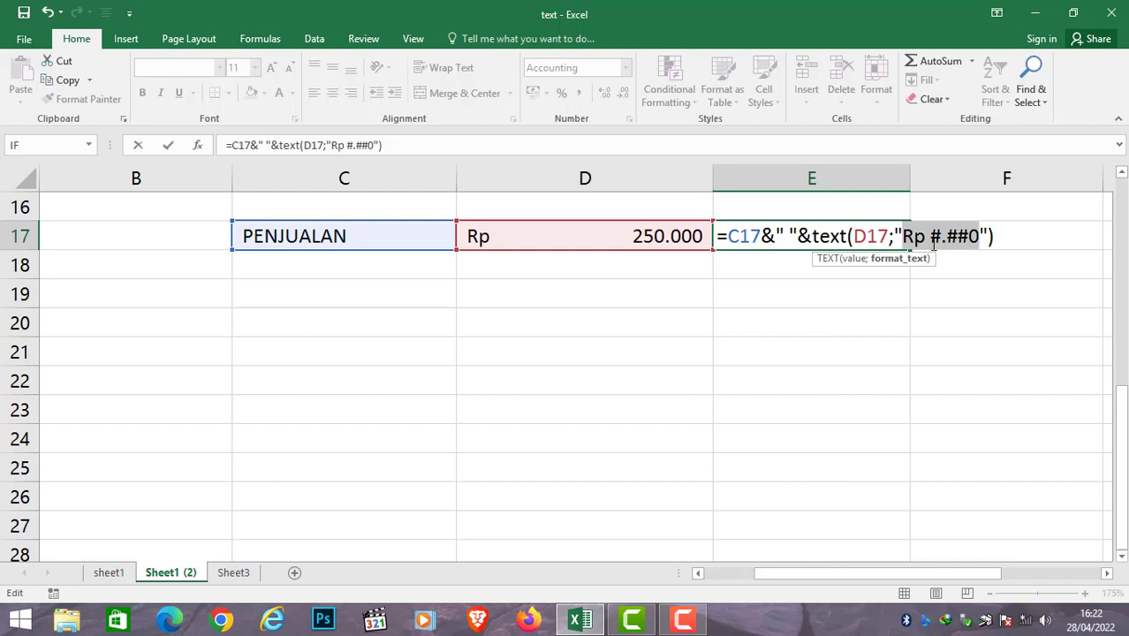
click(938, 237)
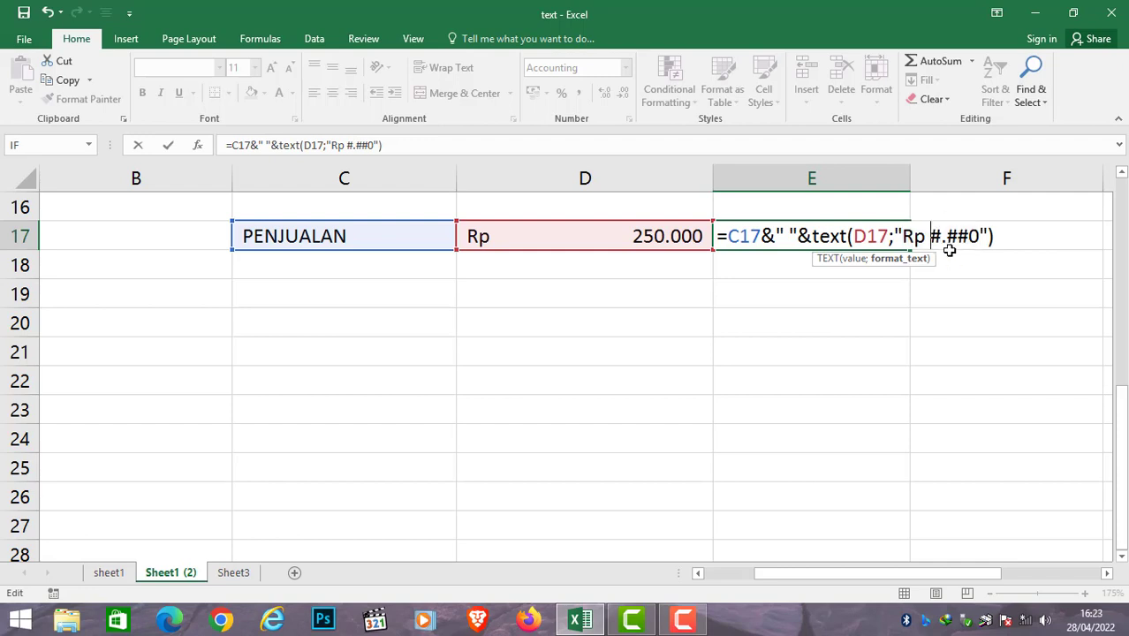
drag(907, 235, 976, 238)
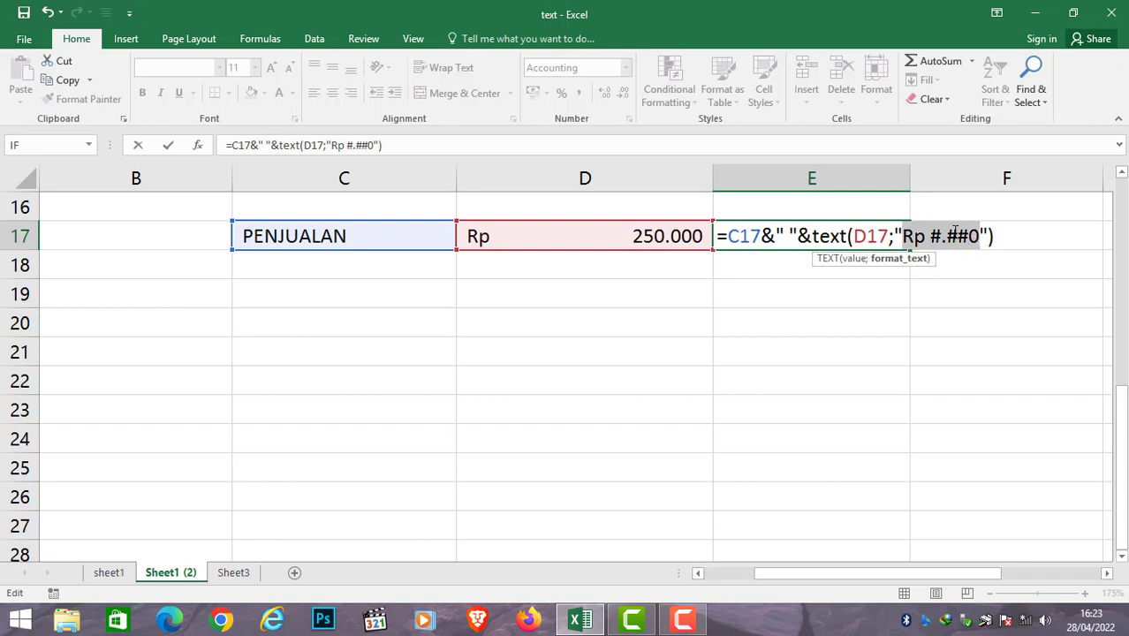
click(984, 235)
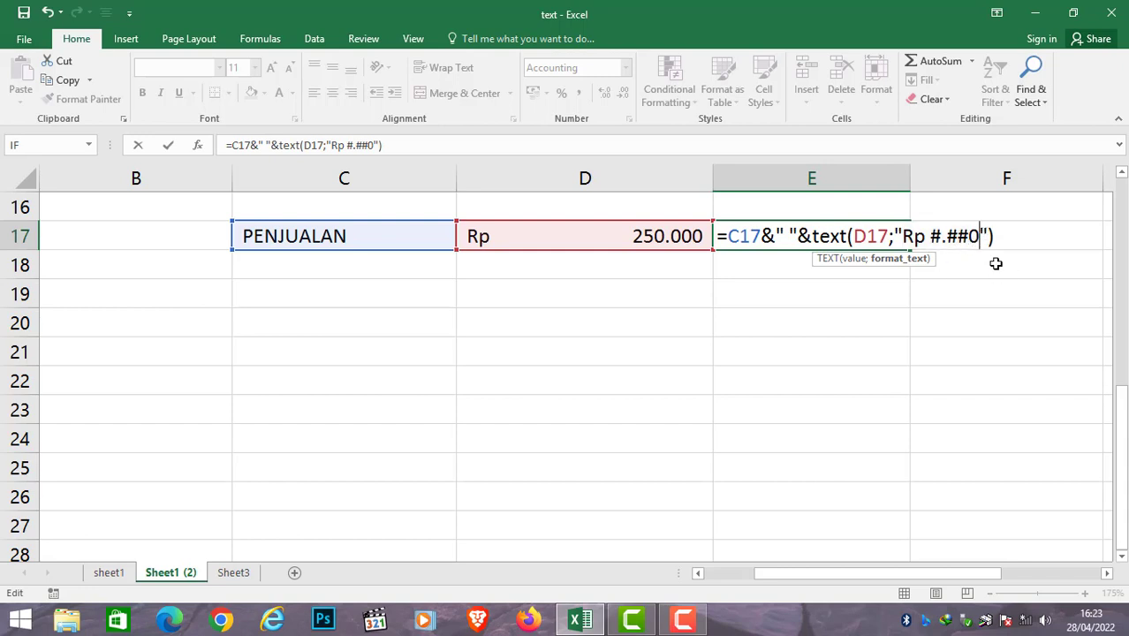
key(Return)
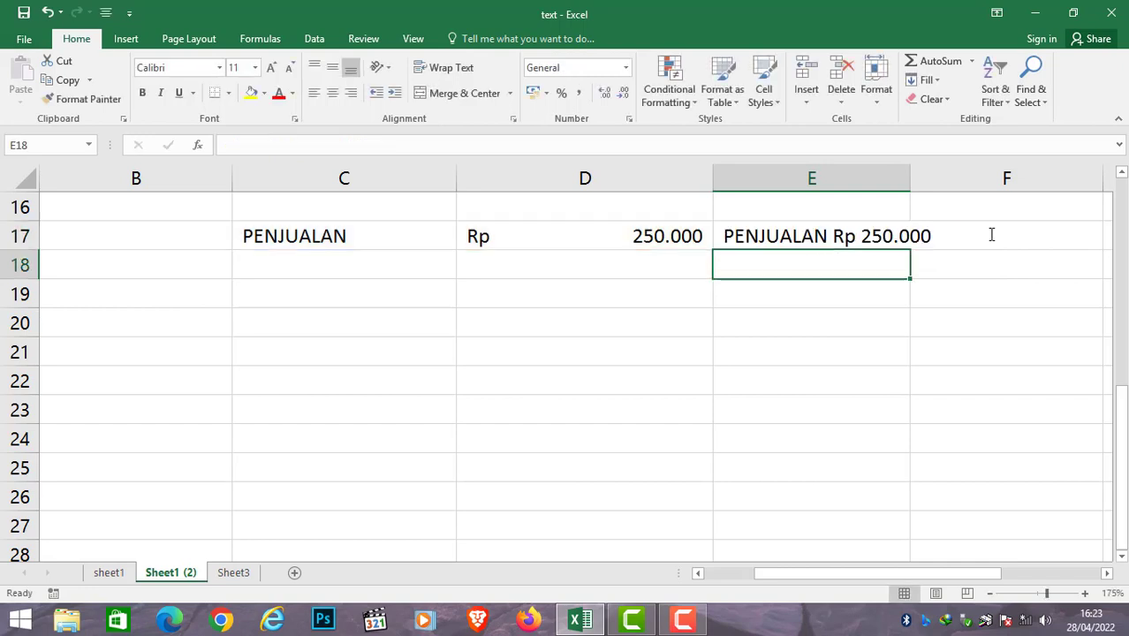
key(Up)
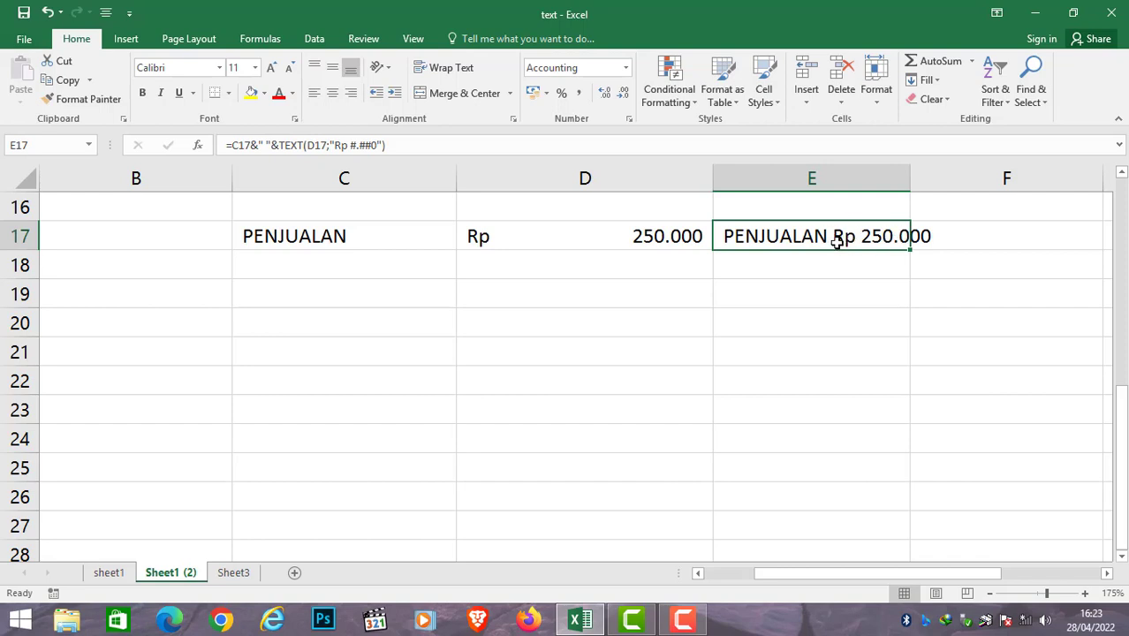
click(844, 272)
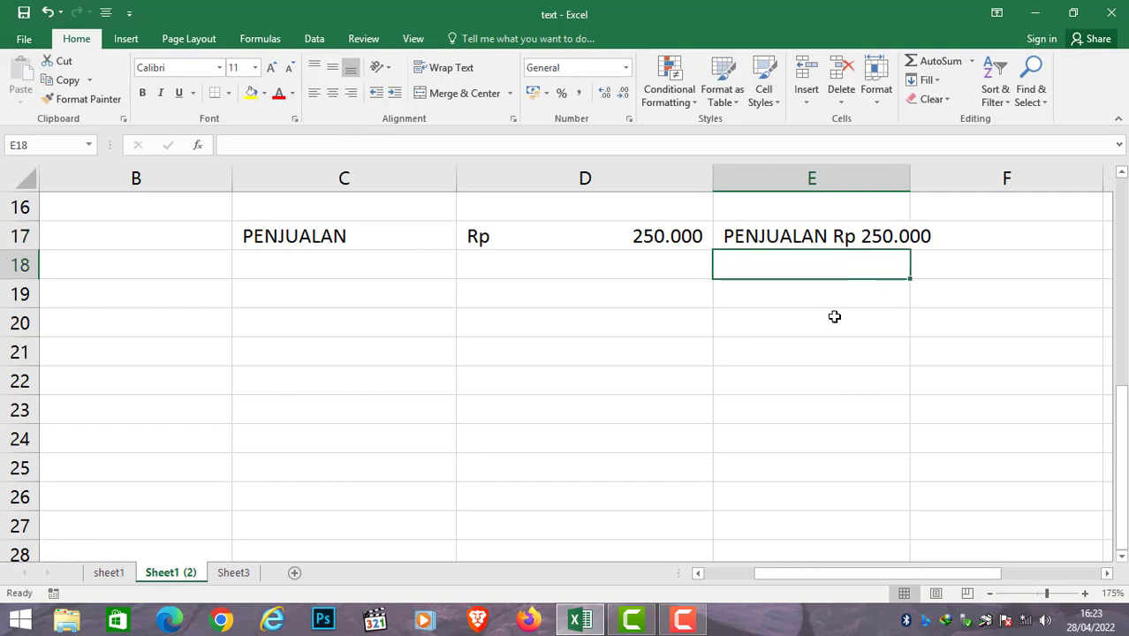
- Widen column E to fit the joined label and rupiah amount in E17
drag(909, 174, 948, 180)
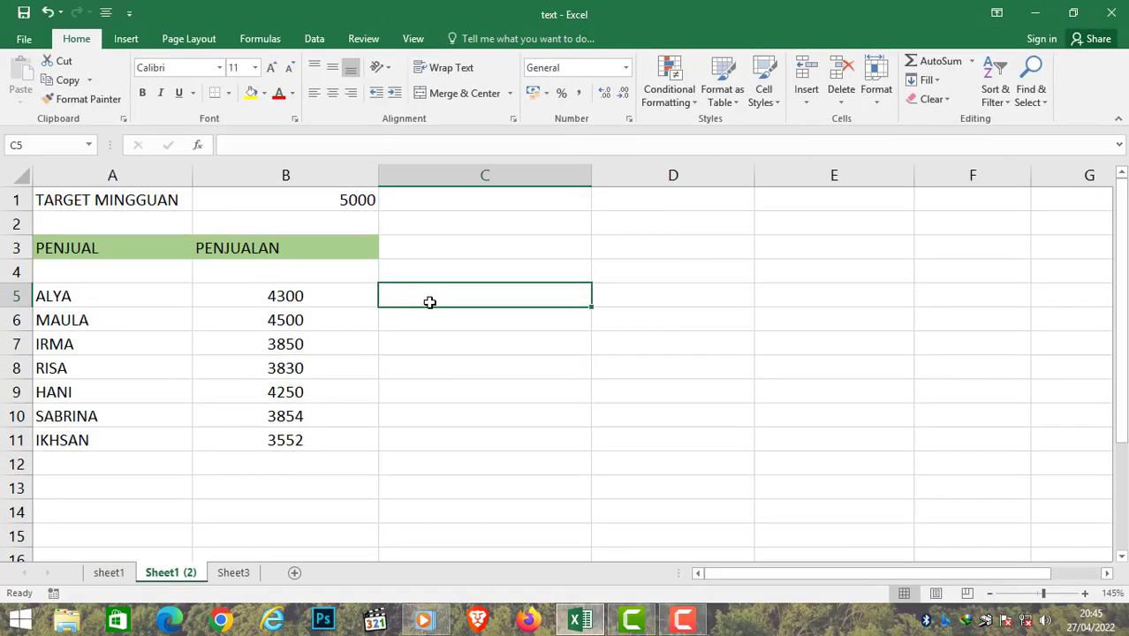
- Examine the first seller's name and sales in row 5 and the empty result cell C5 beside them
click(477, 335)
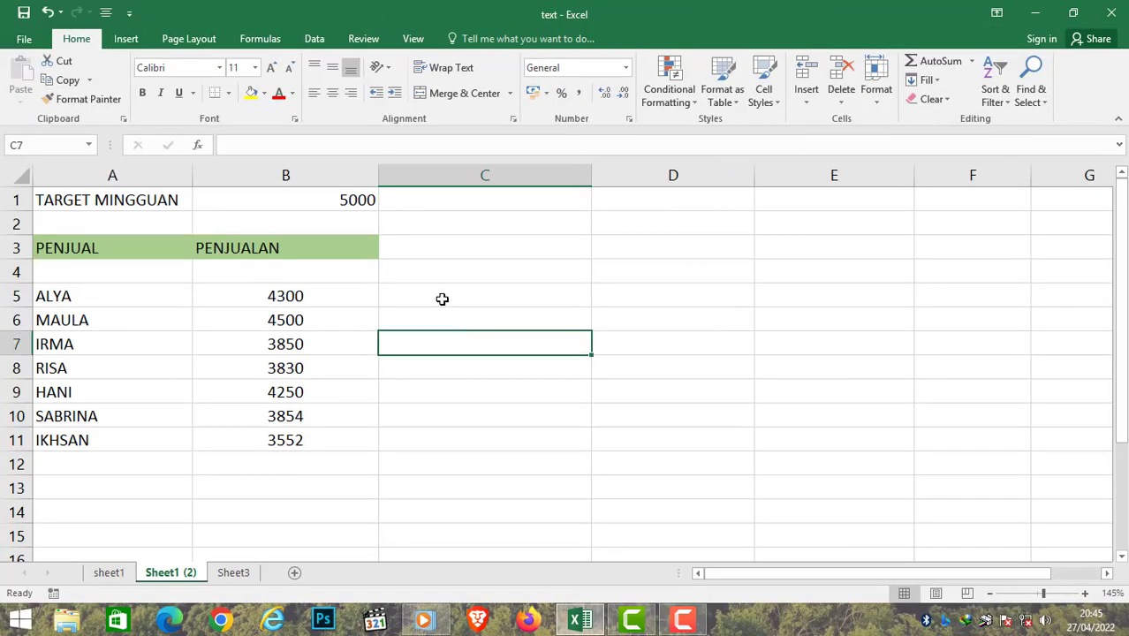
click(441, 299)
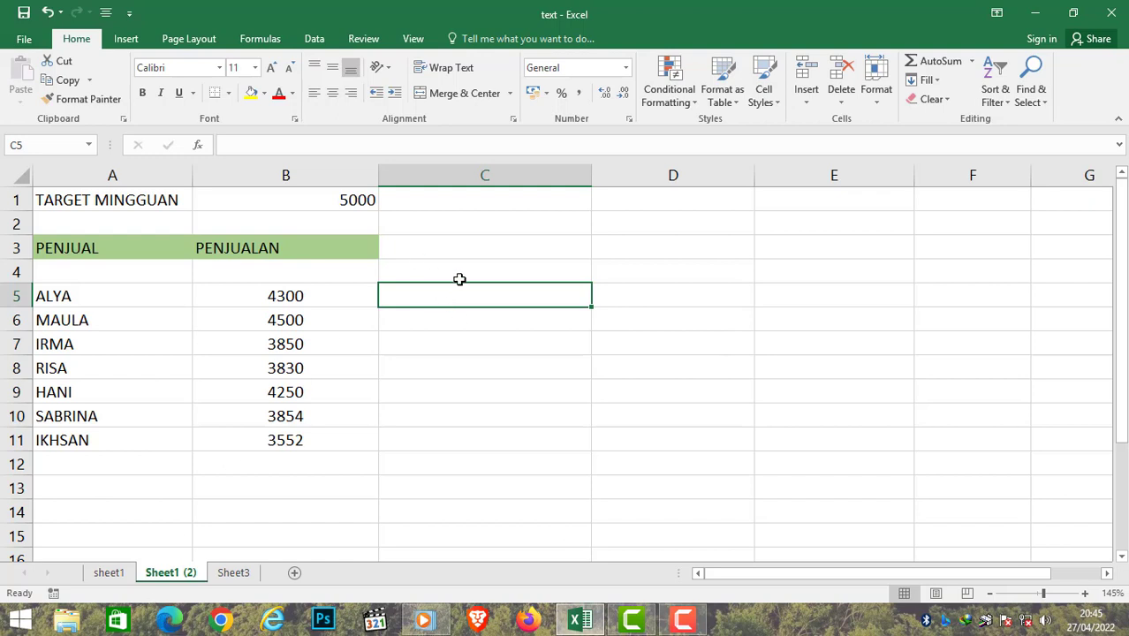
click(47, 296)
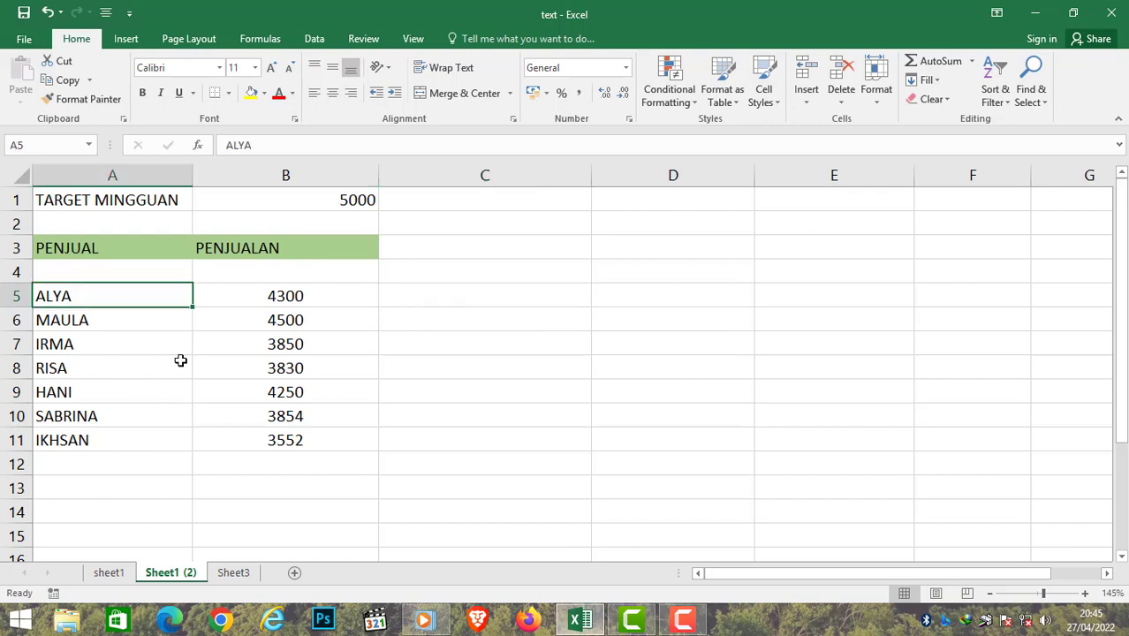
click(297, 300)
click(62, 300)
drag(277, 302, 290, 322)
click(282, 299)
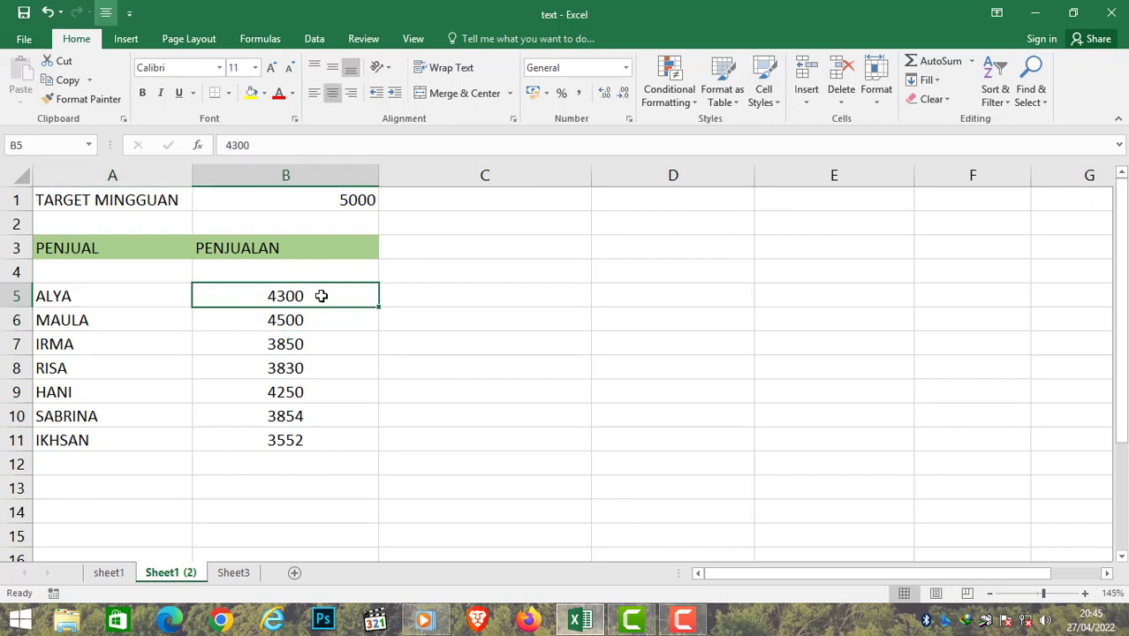
click(455, 297)
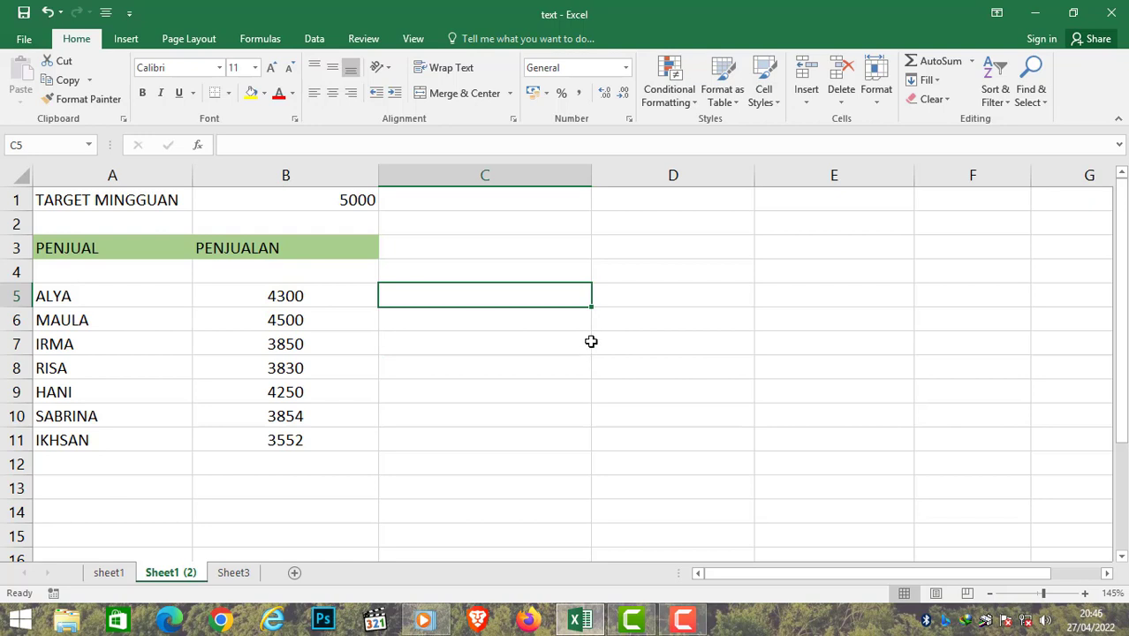
click(53, 294)
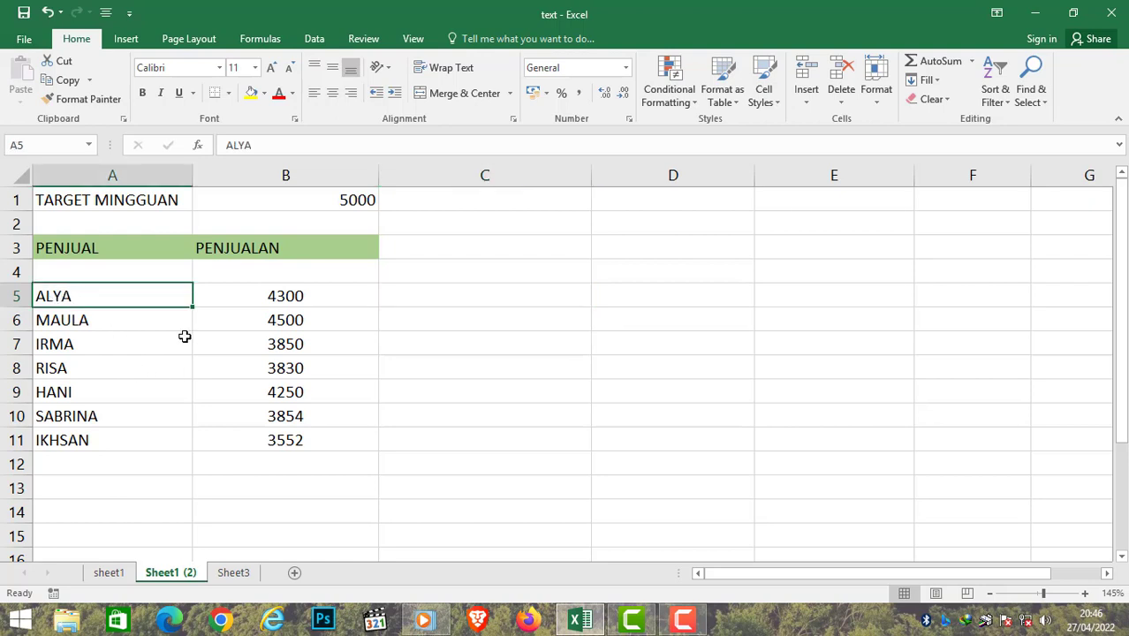
click(268, 295)
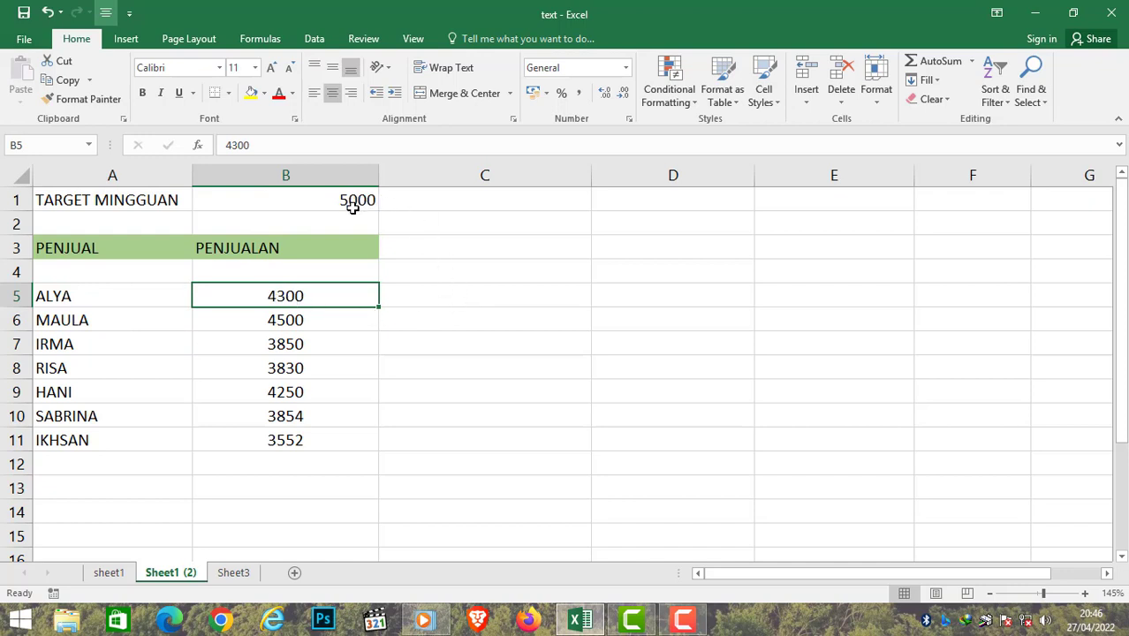
click(486, 296)
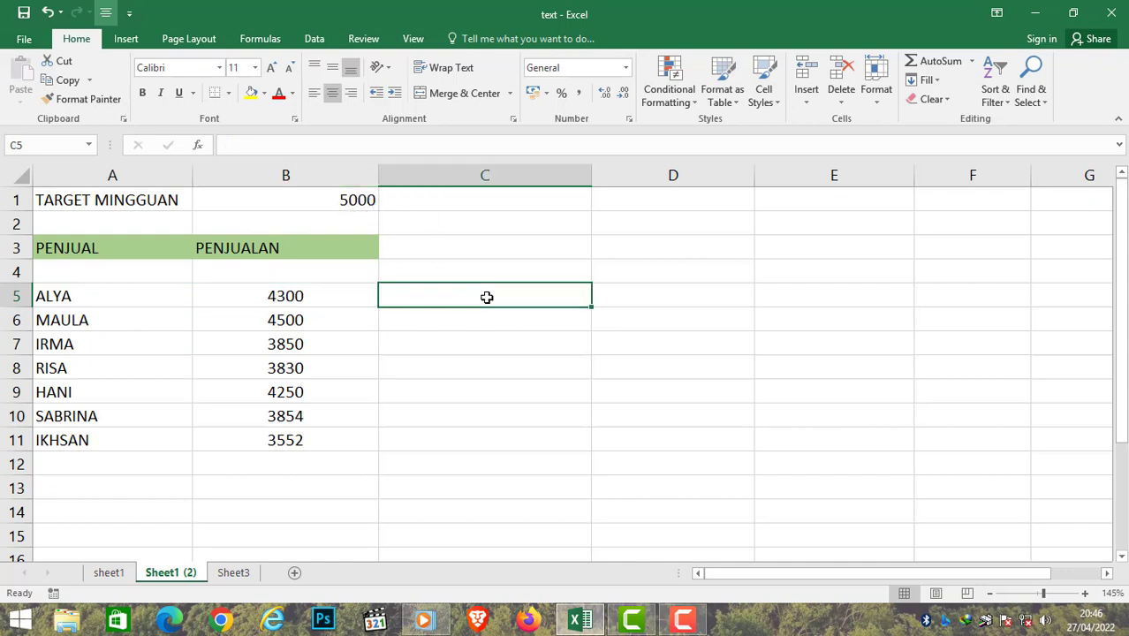
click(300, 293)
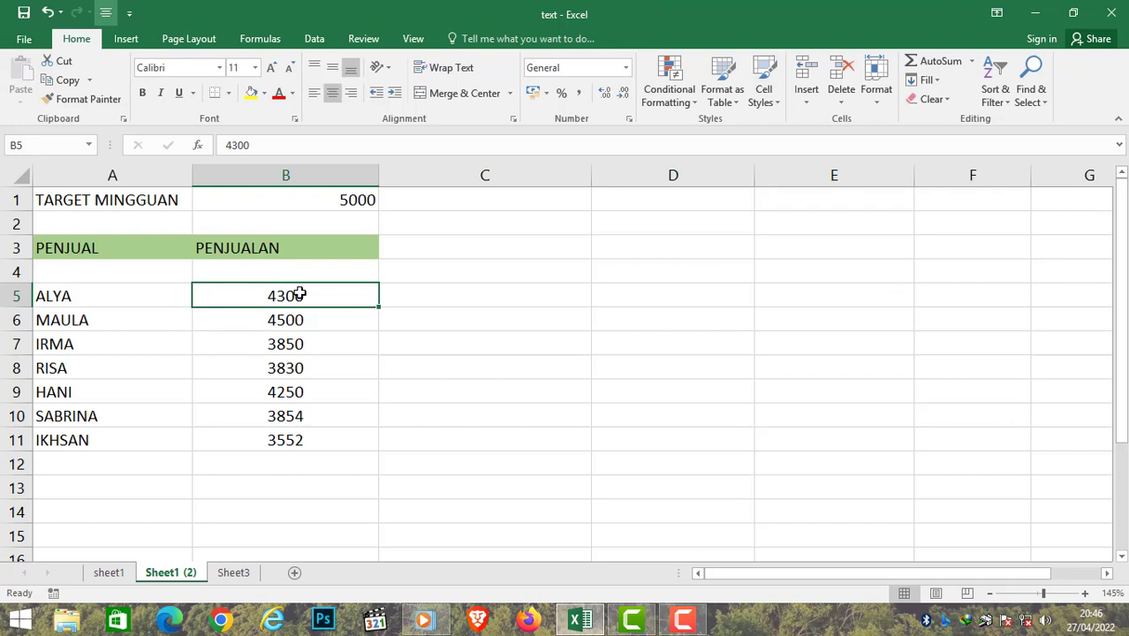
- Start a formula in C5 that joins the seller and sales cells: =A5&" berhasil menjual sebesar "&B5
click(478, 297)
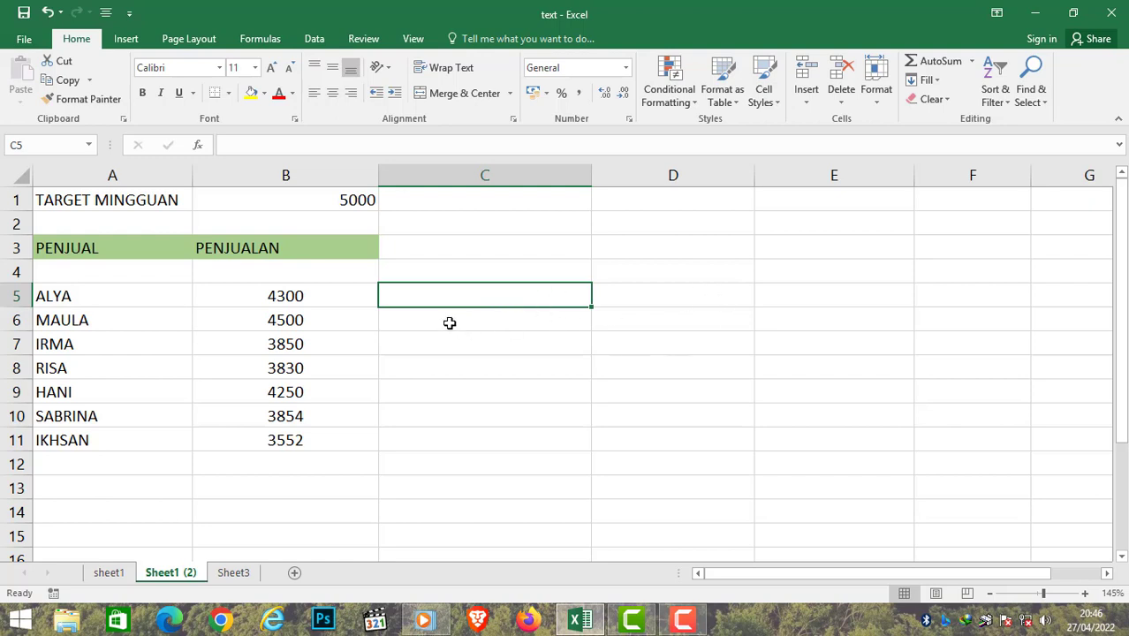
text(=)
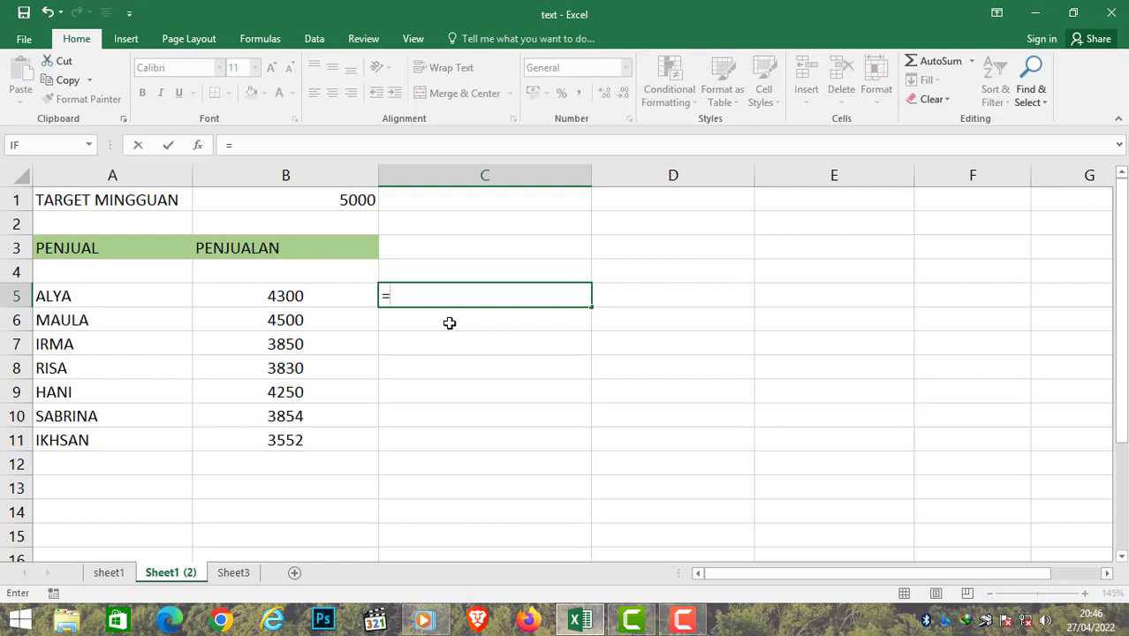
click(91, 294)
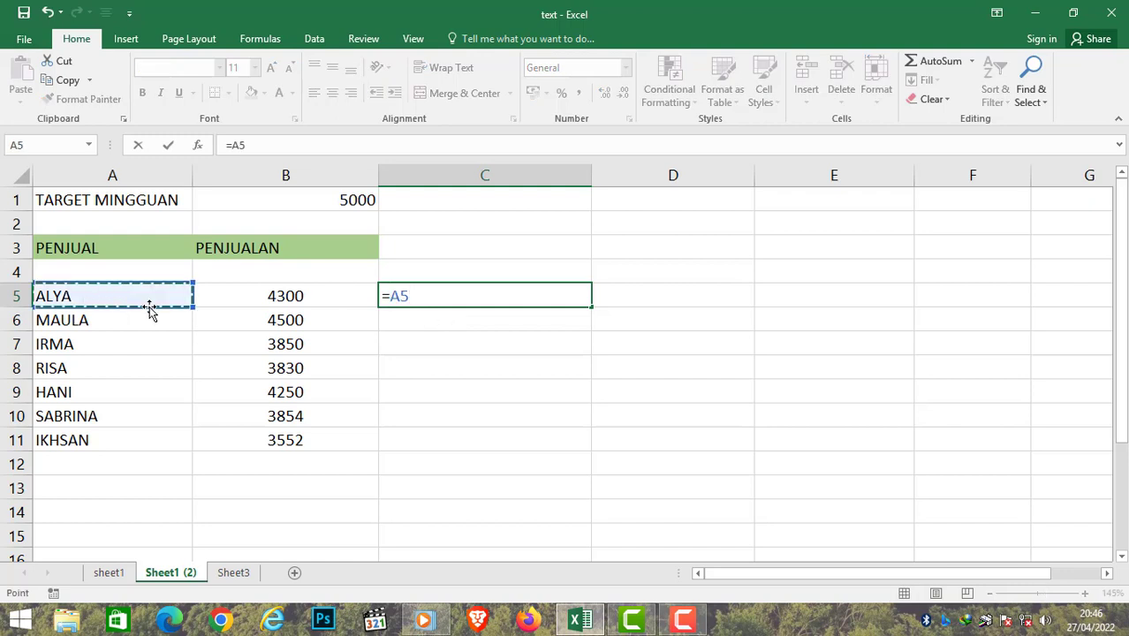
text(&)
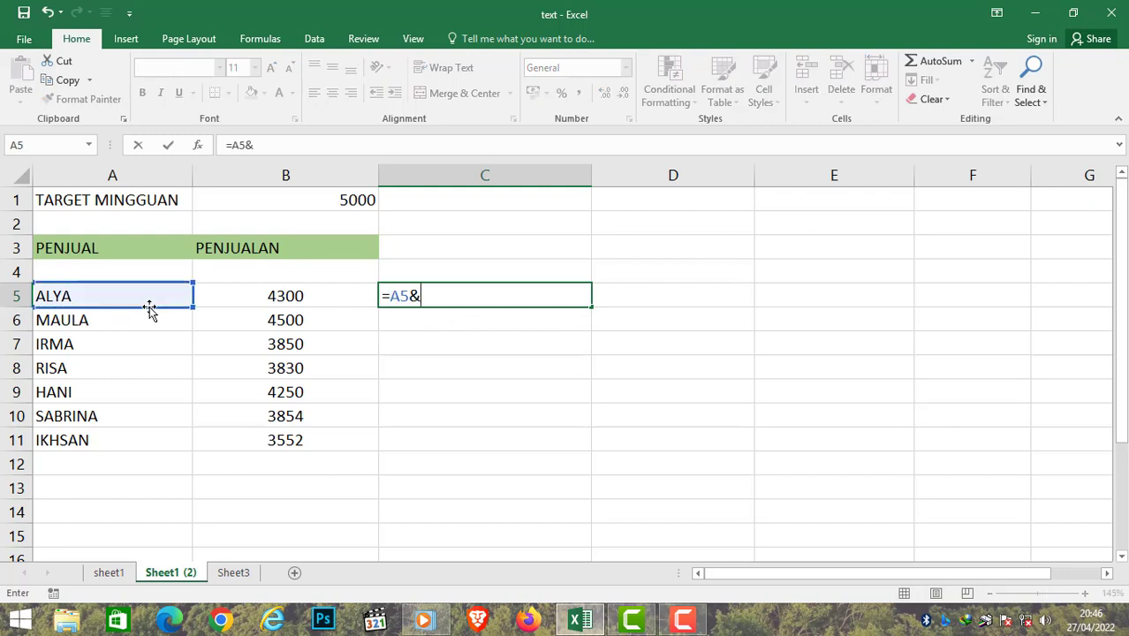
text(" berhasil men)
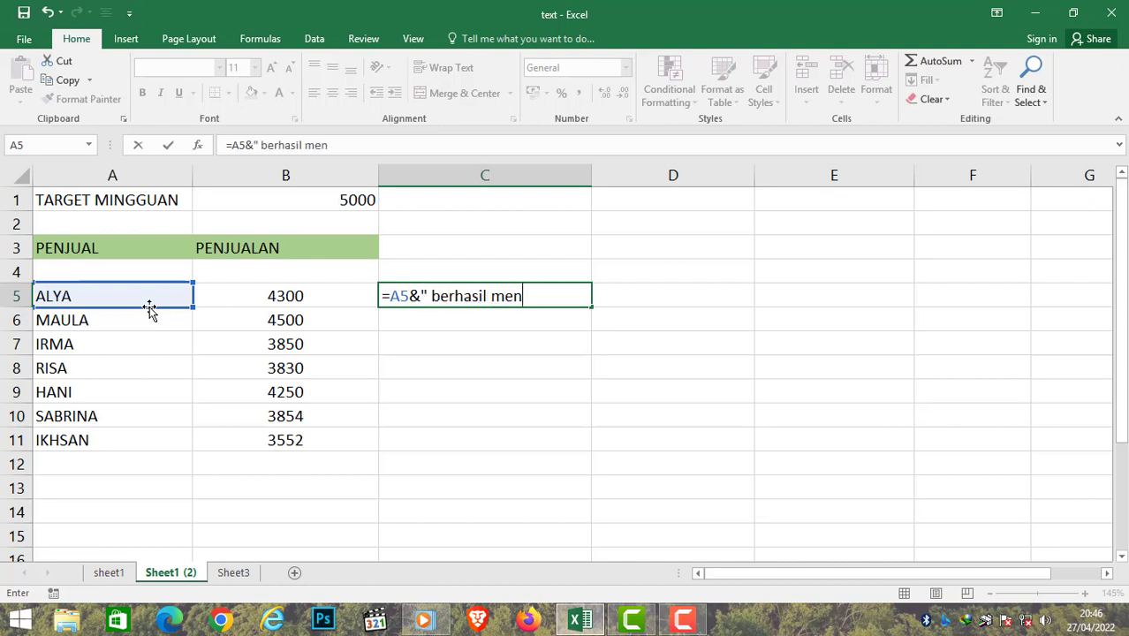
text(jual sebesar ")
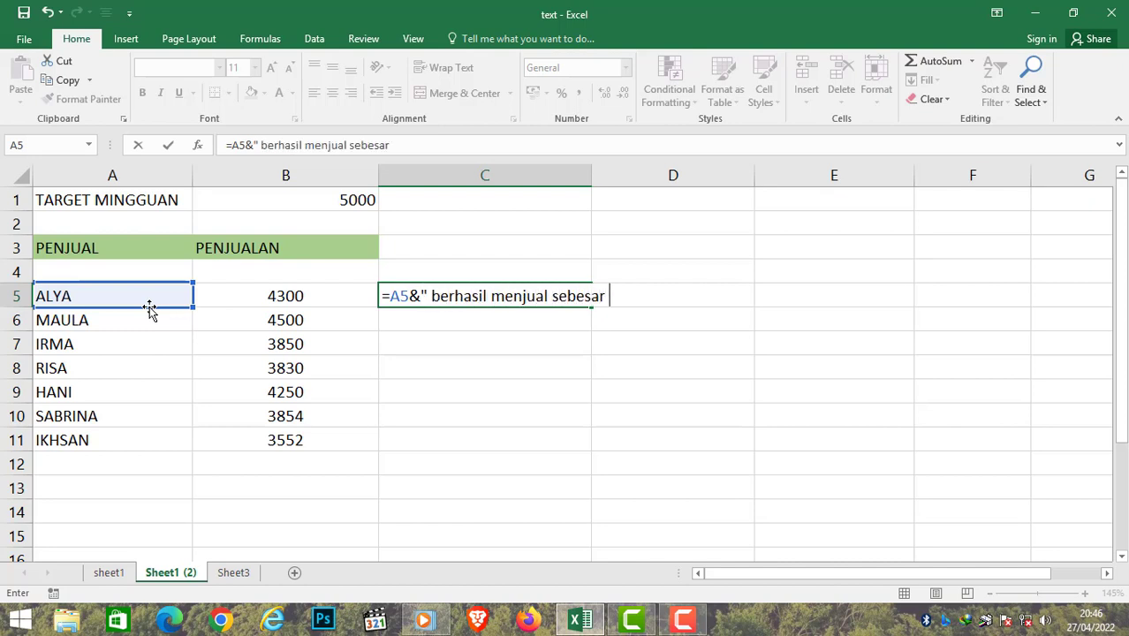
text(&)
click(284, 297)
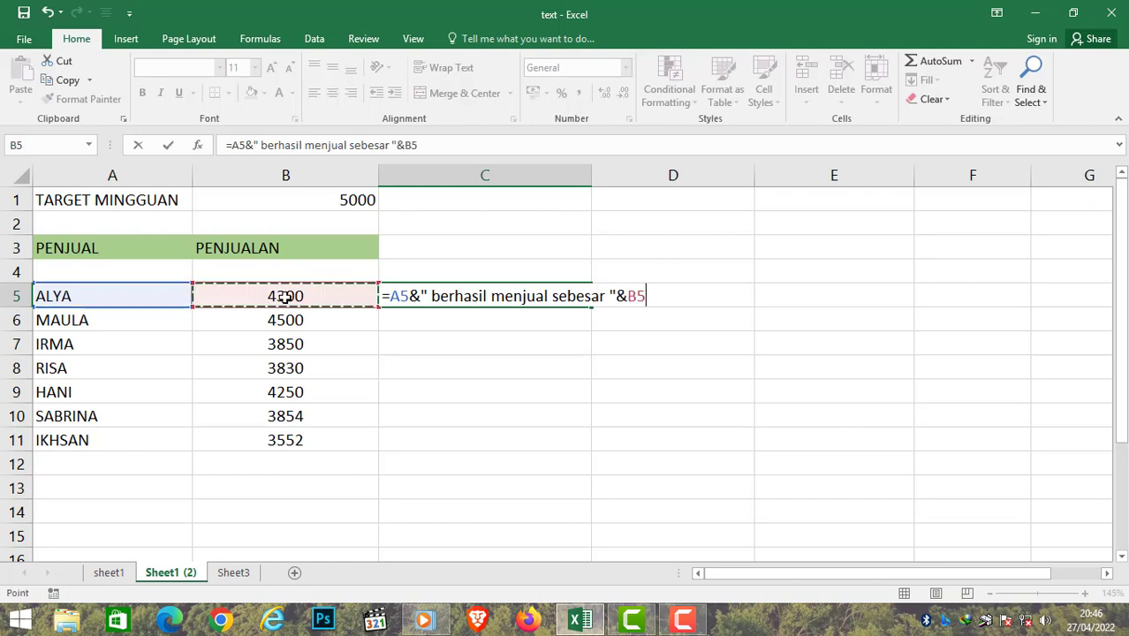
- Extend the C5 formula after B5 with &" yang berarti telah berhasil mencapai target mingguan sebesar "
text(&)
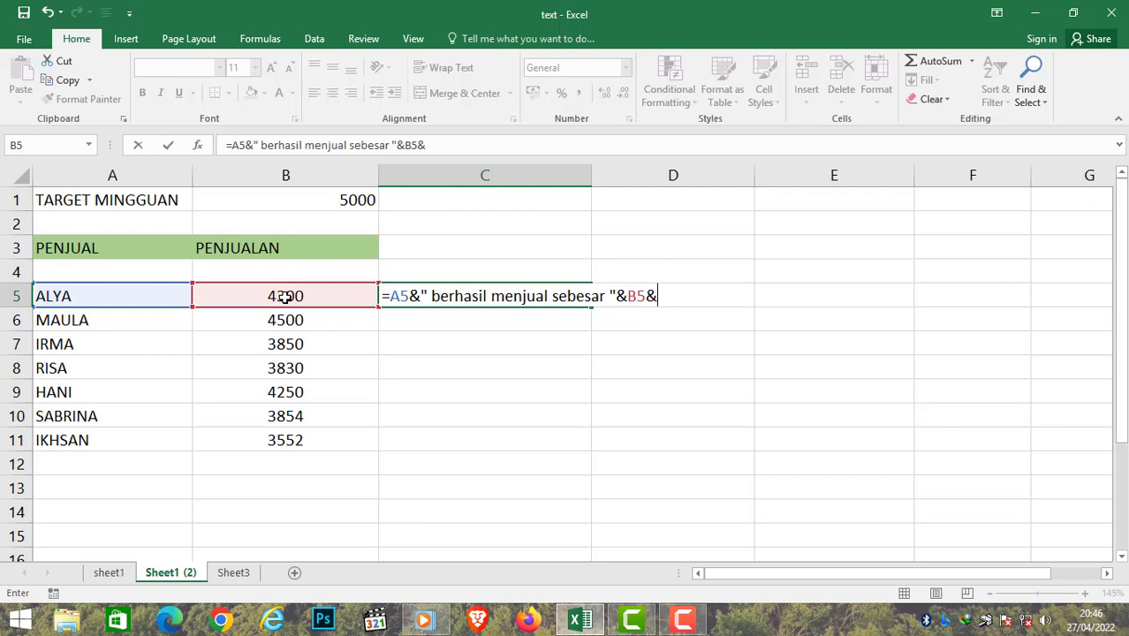
text(" )
text(yang bera)
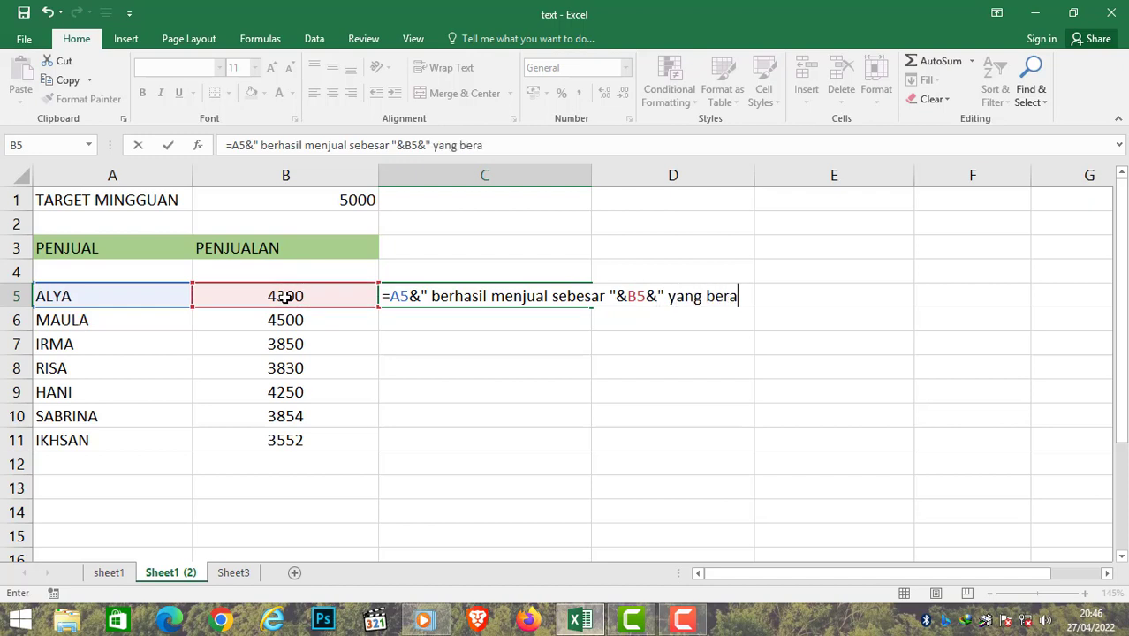
text(trti telah )
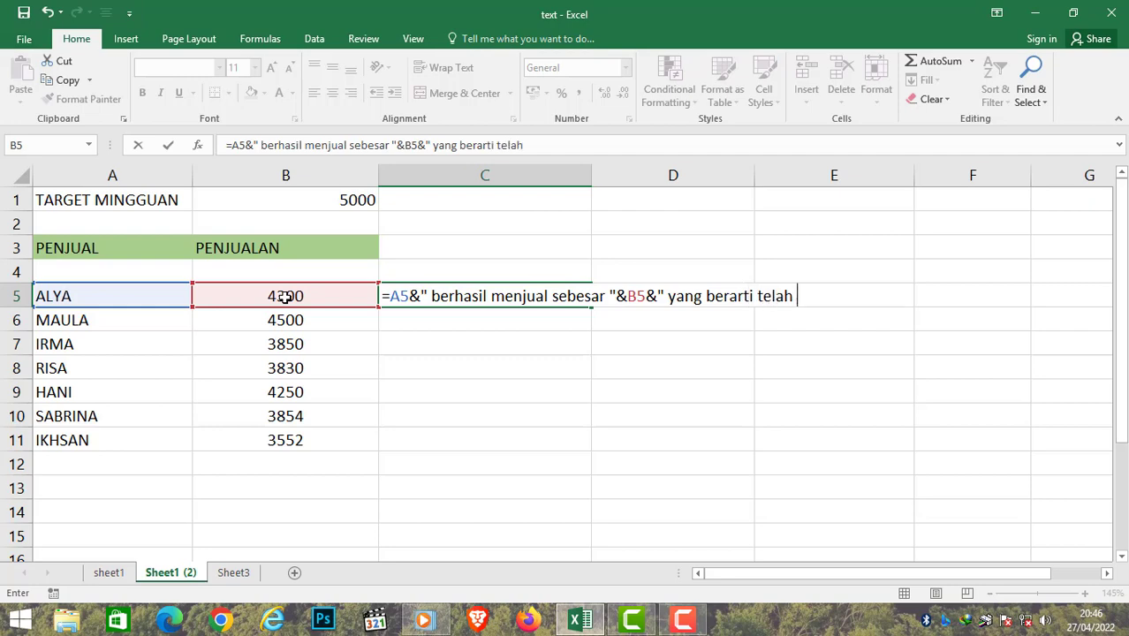
text(berhasil m)
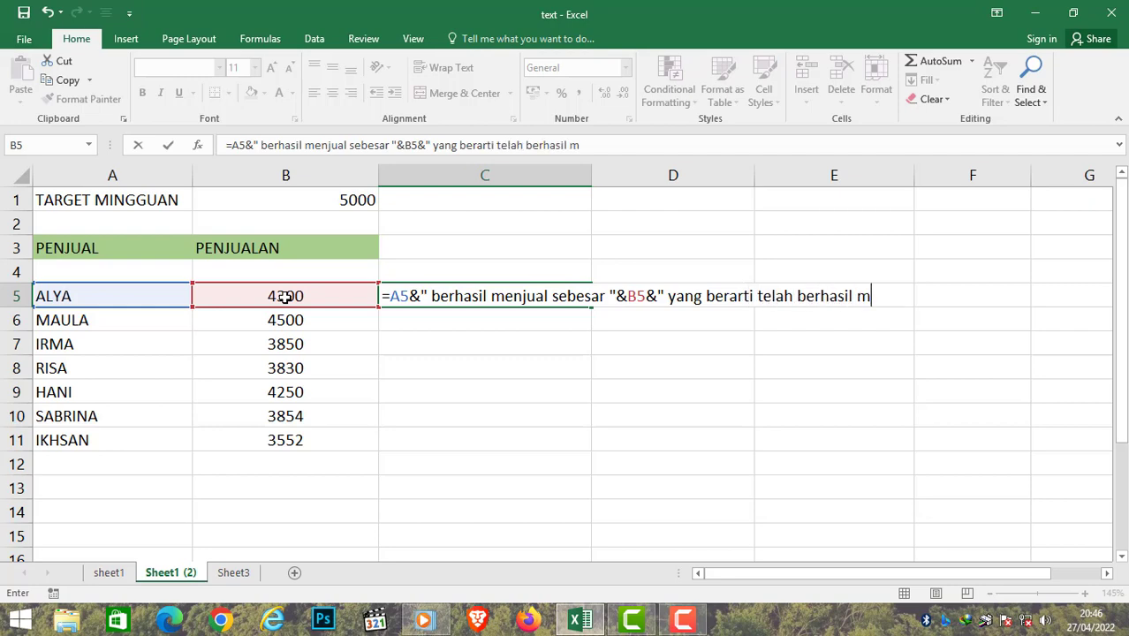
text(encapai targe)
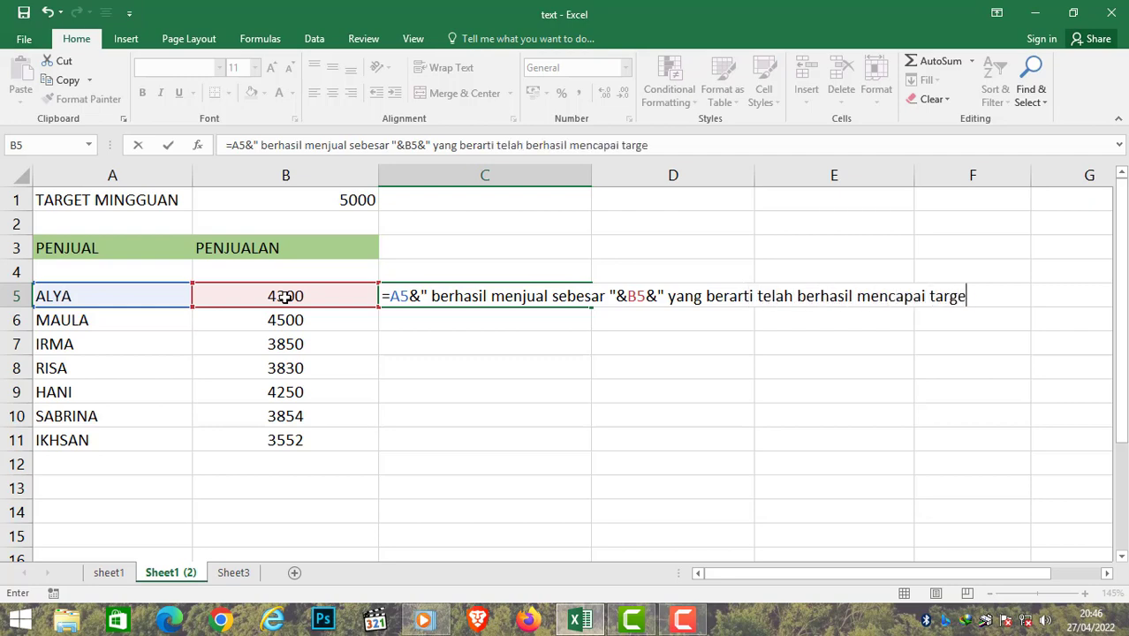
text(t mingguan sebe)
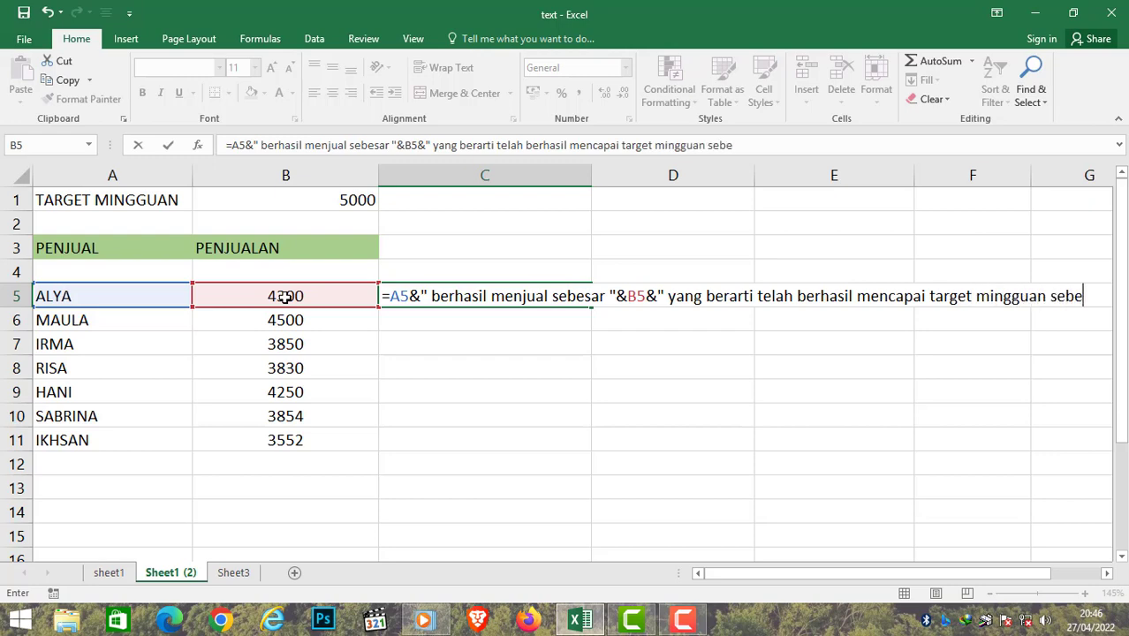
text(sar ")
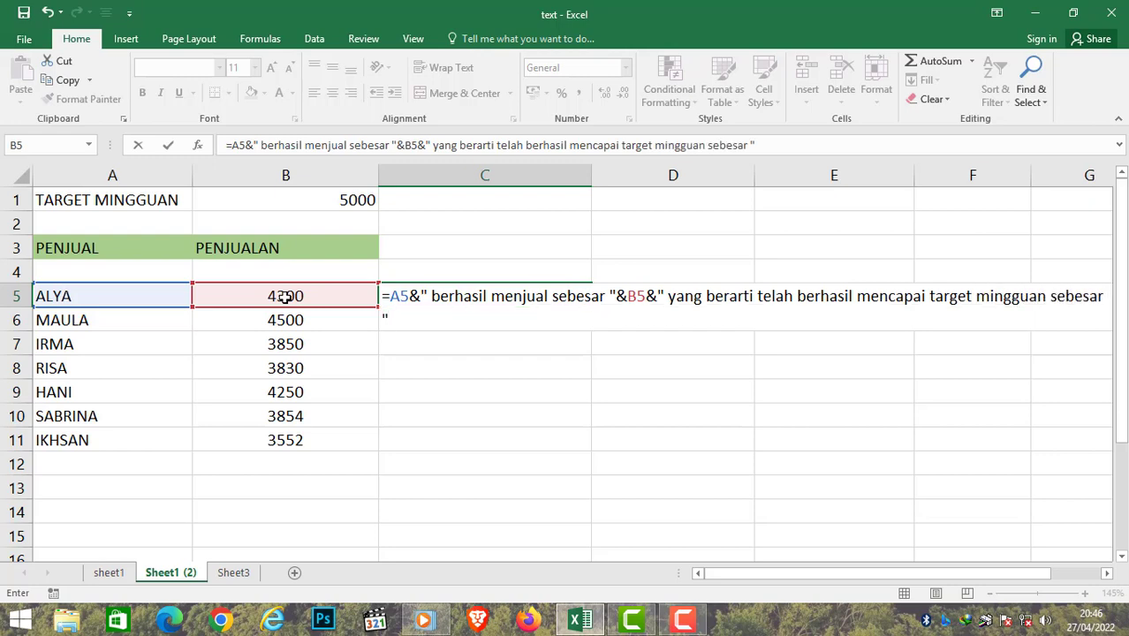
- Append &TEXT(B5/B1;"0%") to the C5 formula to express sales as a percentage of the weekly target, and commit it
text(&)
text(text()
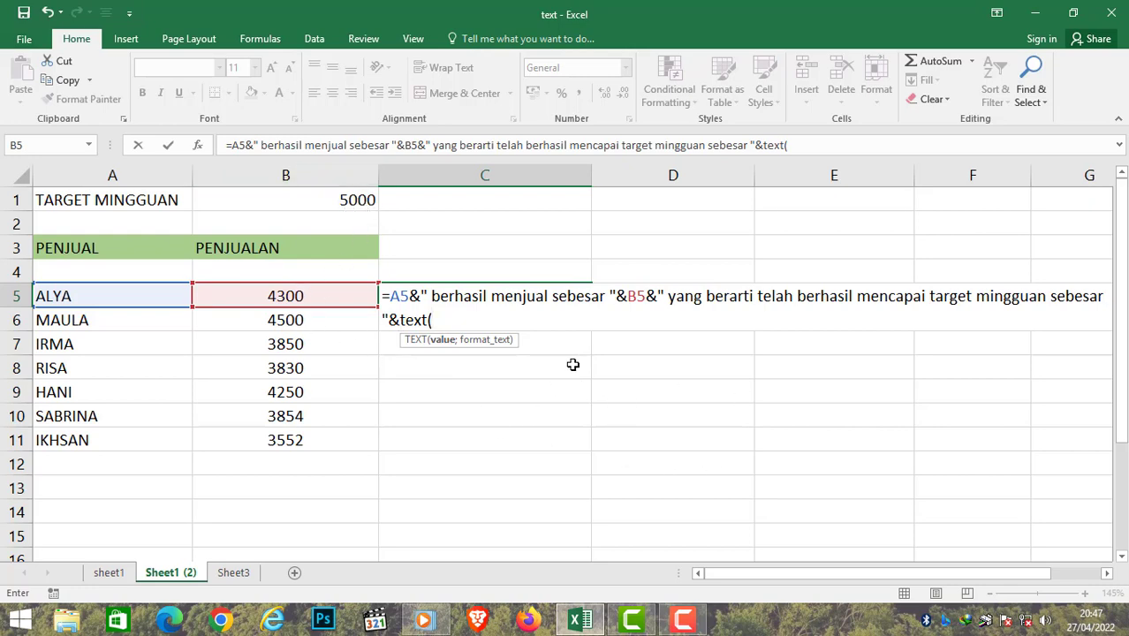
click(300, 296)
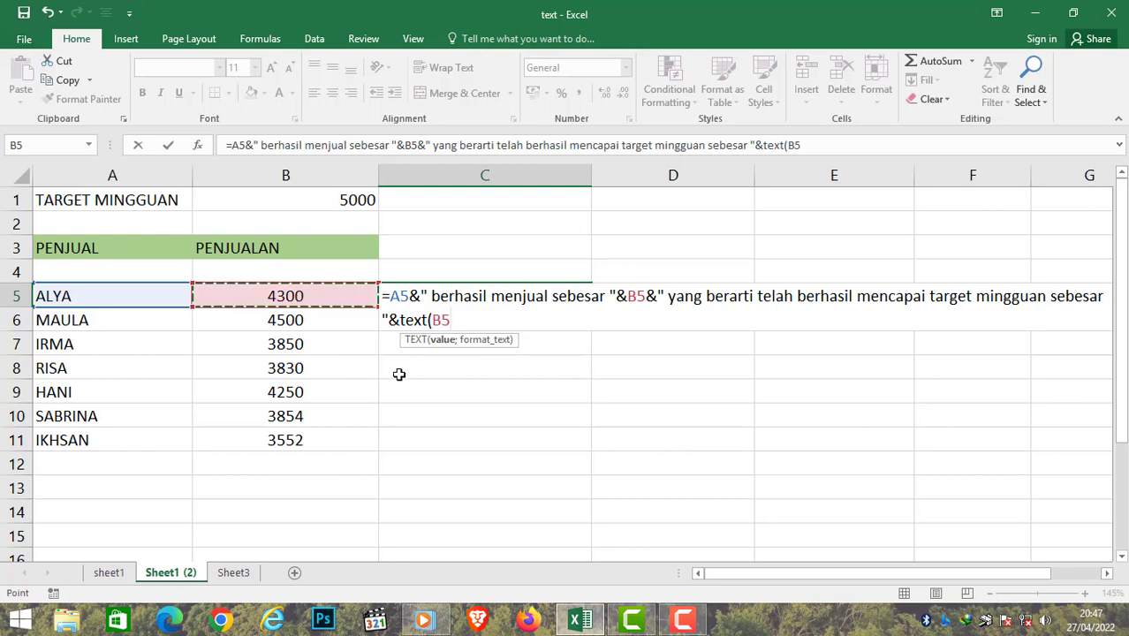
text(/)
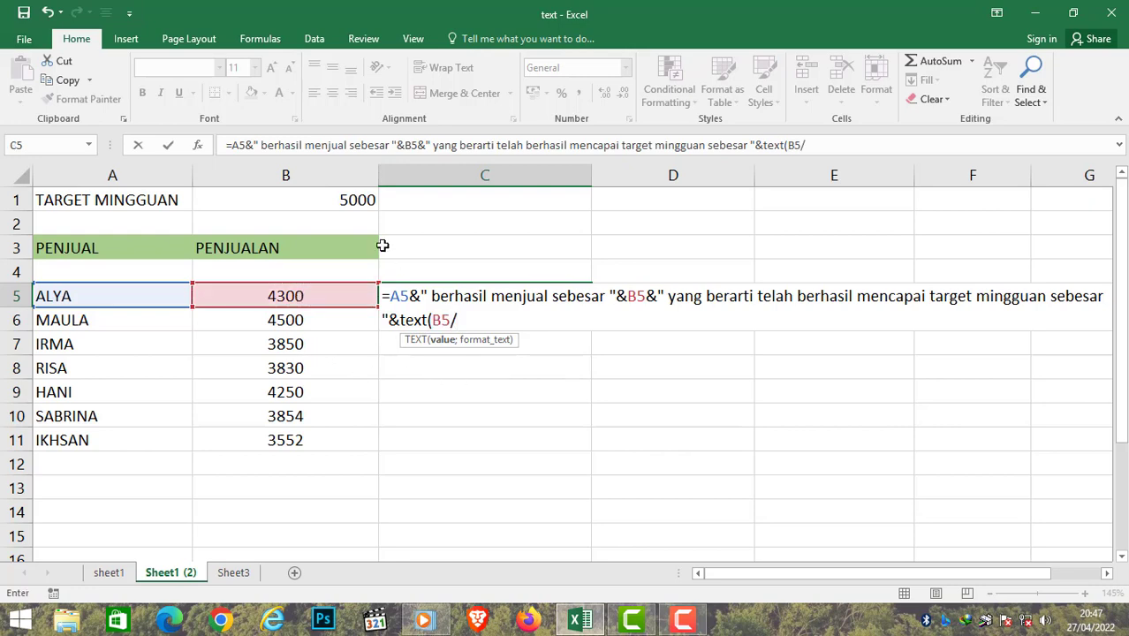
click(346, 195)
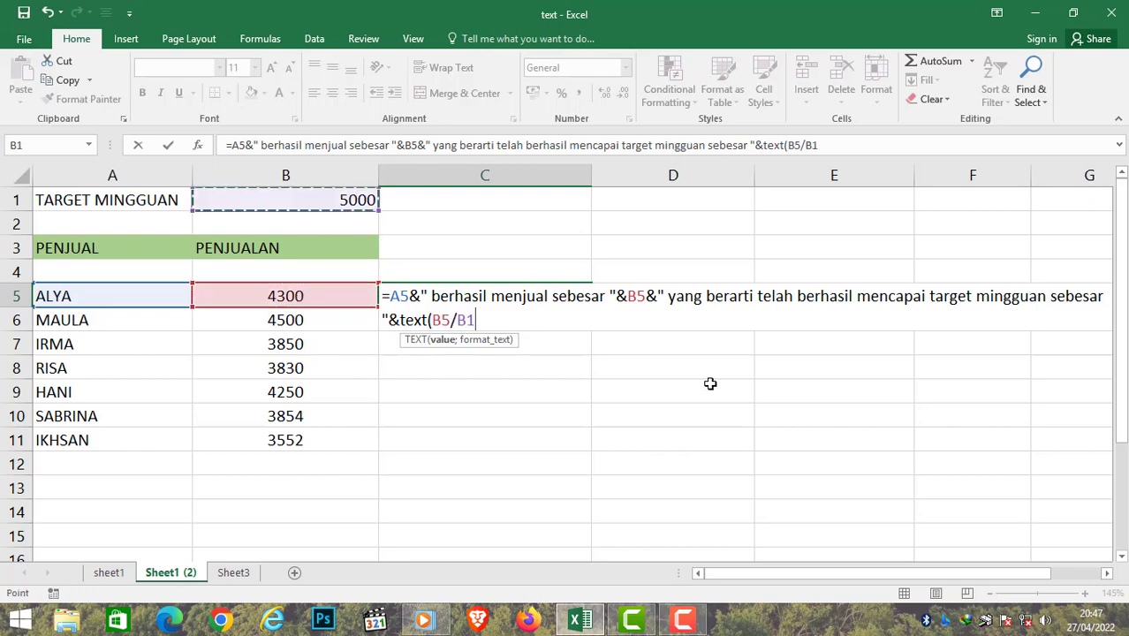
text(;)
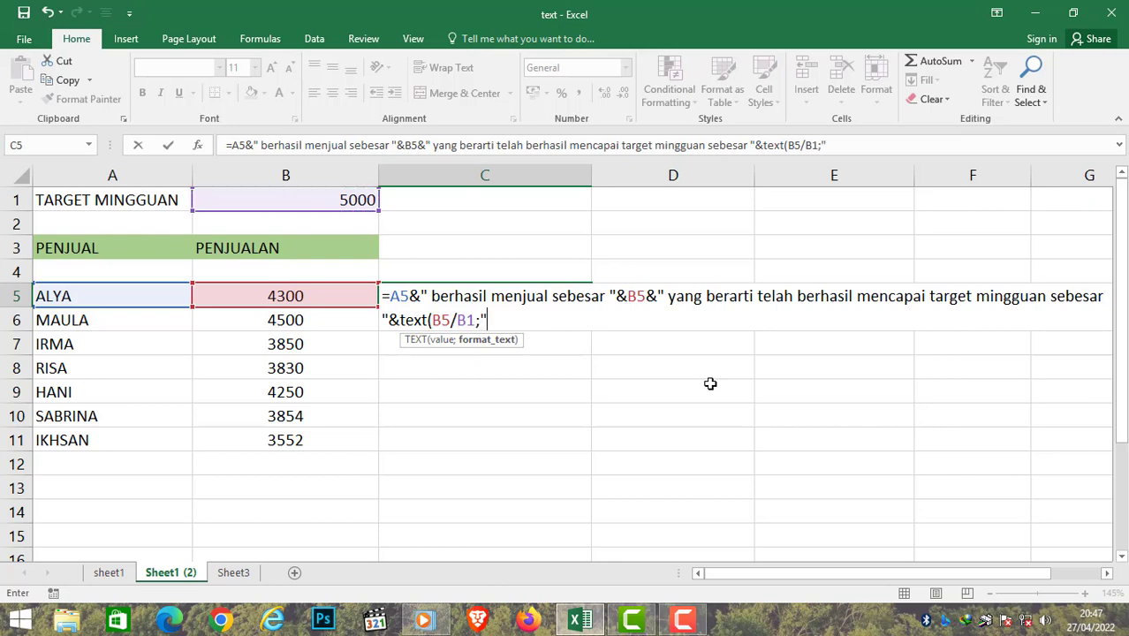
text("0%"))
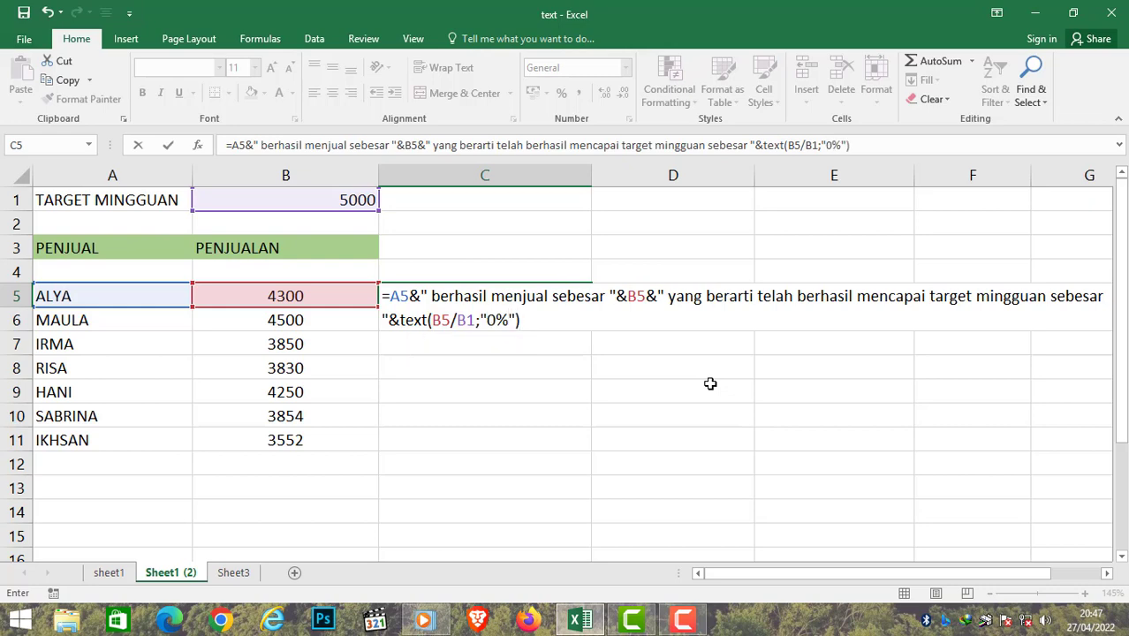
key(Return)
key(Up)
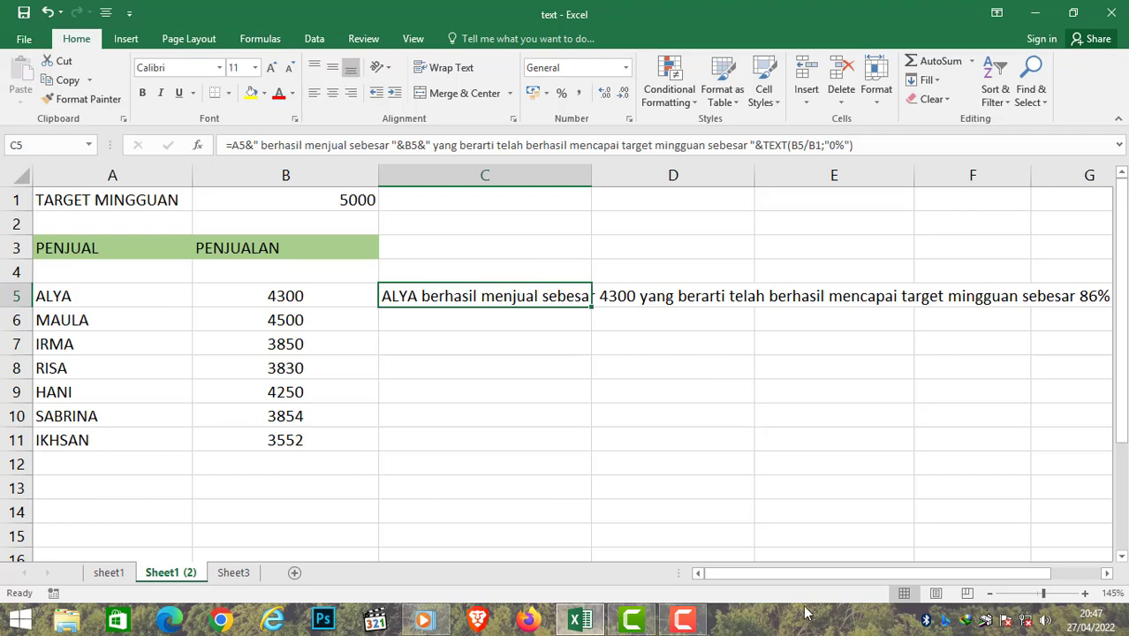
drag(799, 584, 809, 581)
- Set the sales value in B5 to 2500 and check the percentage at the end of the row 5 sentence
click(292, 298)
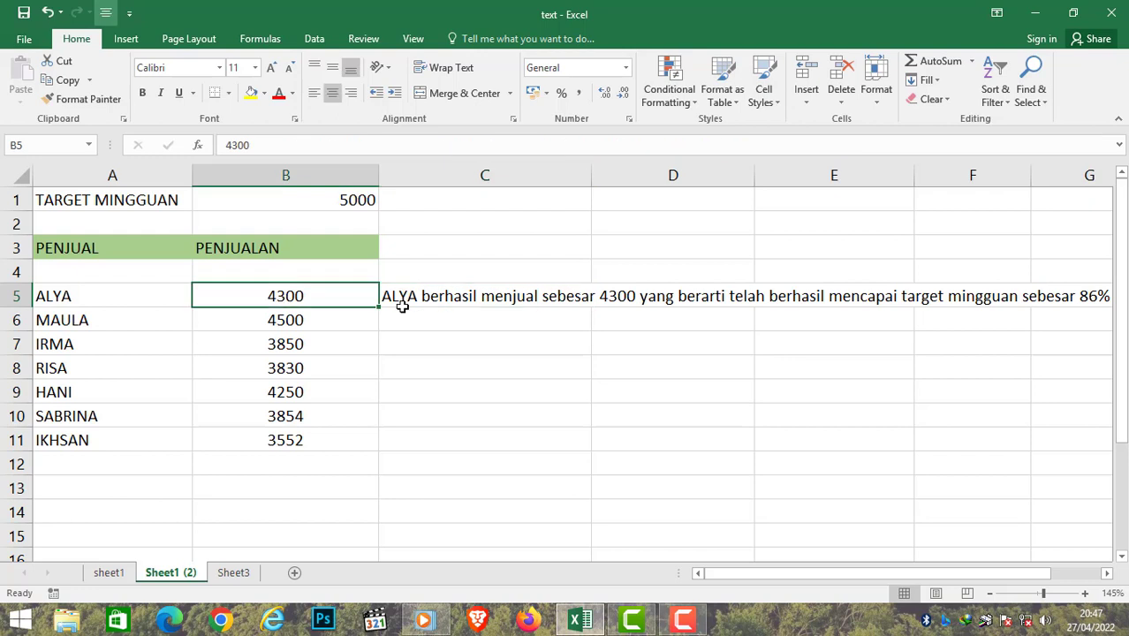
text(43)
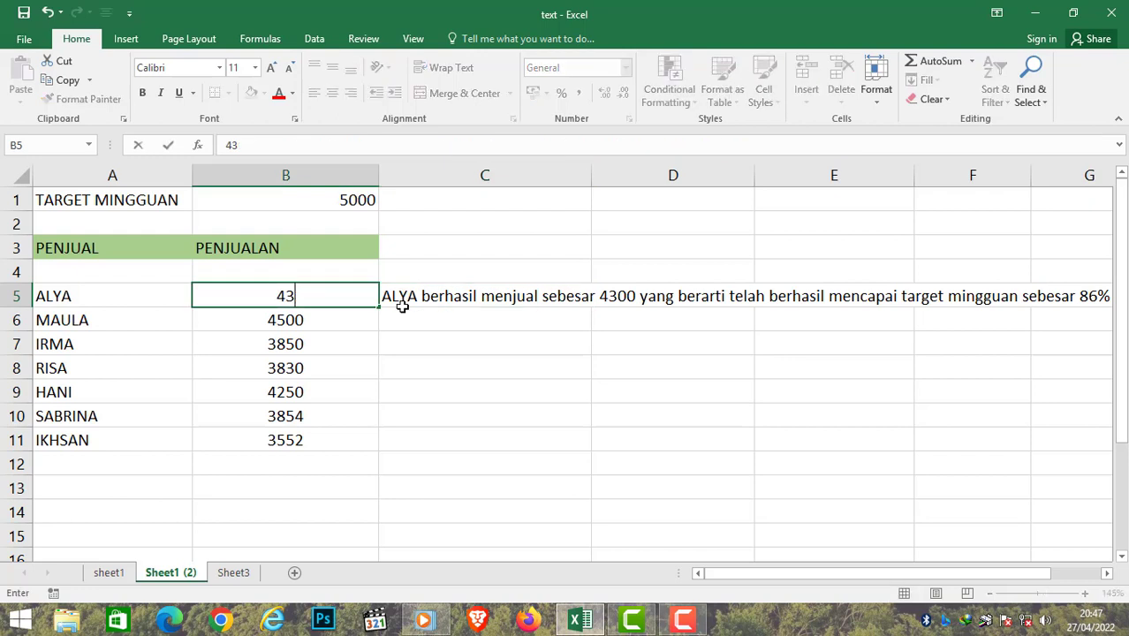
key(BackSpace)
key(BackSpace)
text(2500)
key(Return)
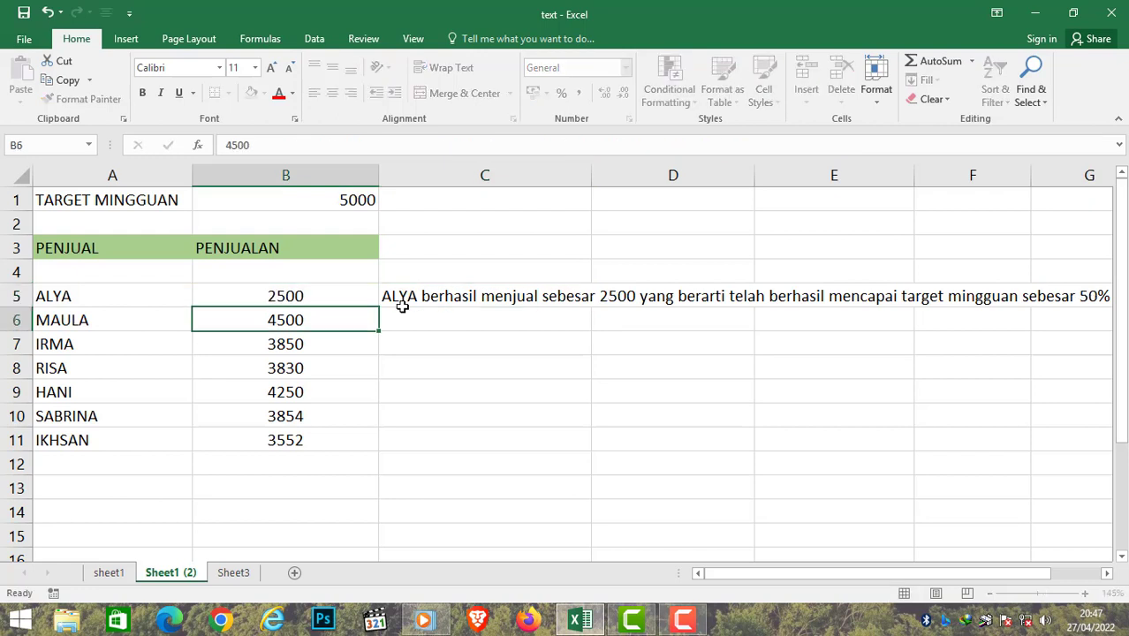
click(1093, 293)
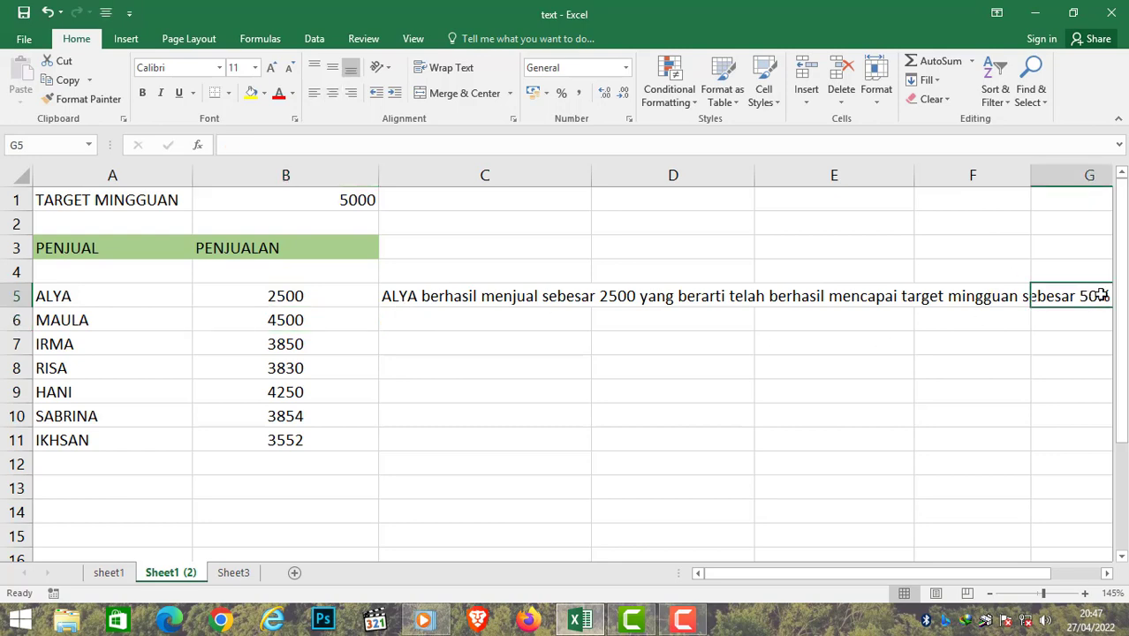
- Wrap the first B5 reference in the C5 formula as TEXT(B5;"#.##0") to show the sales amount with a thousands separator
click(398, 297)
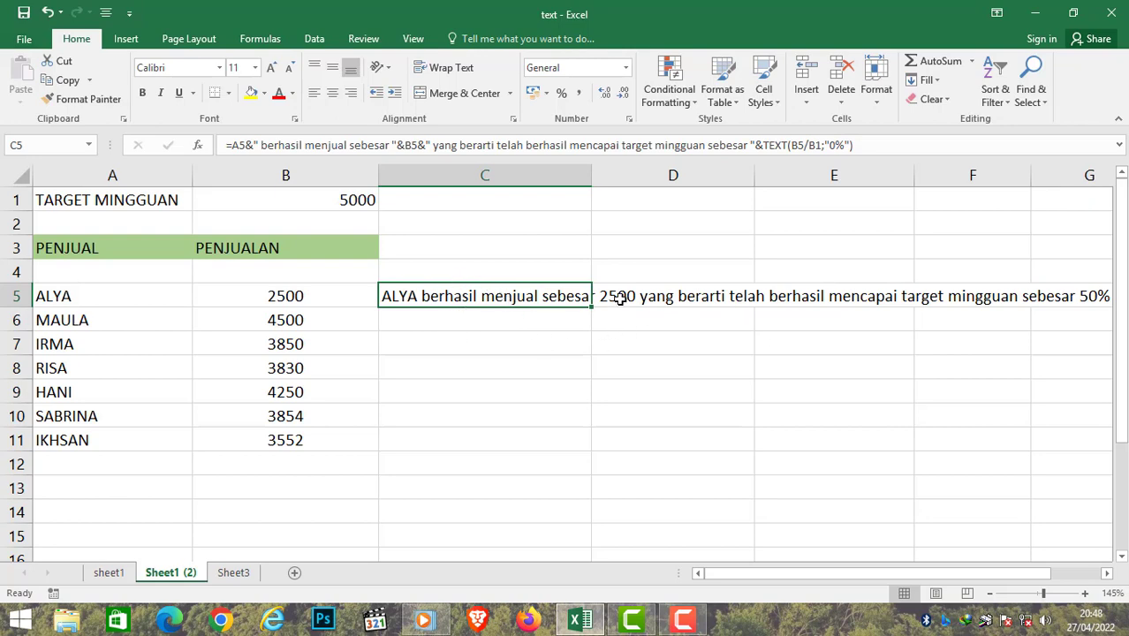
click(285, 298)
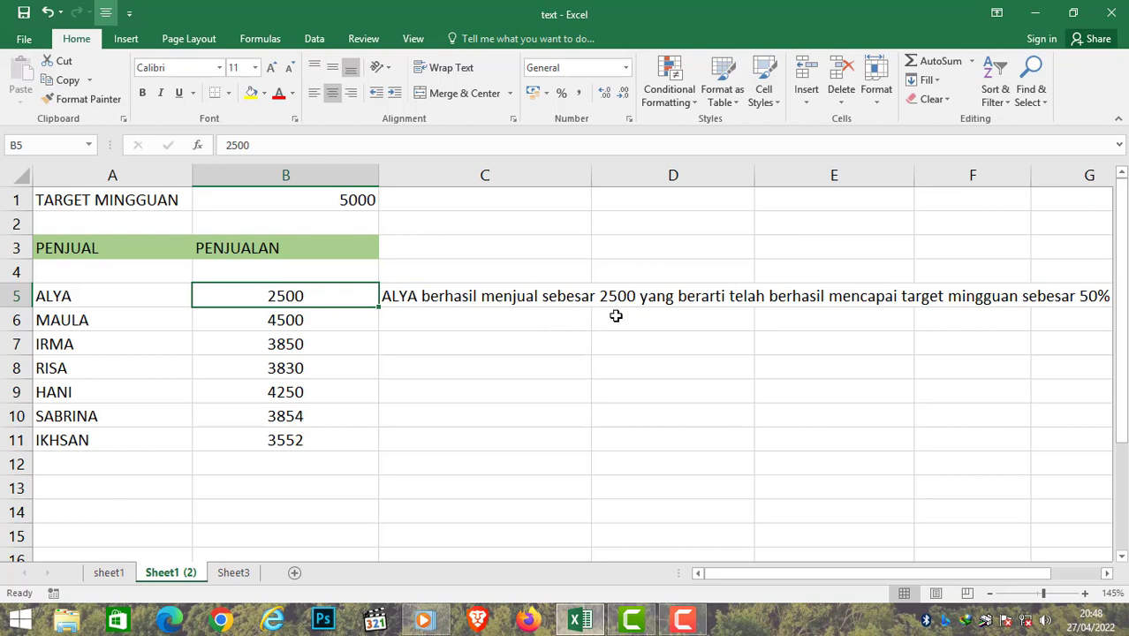
click(490, 297)
key(F2)
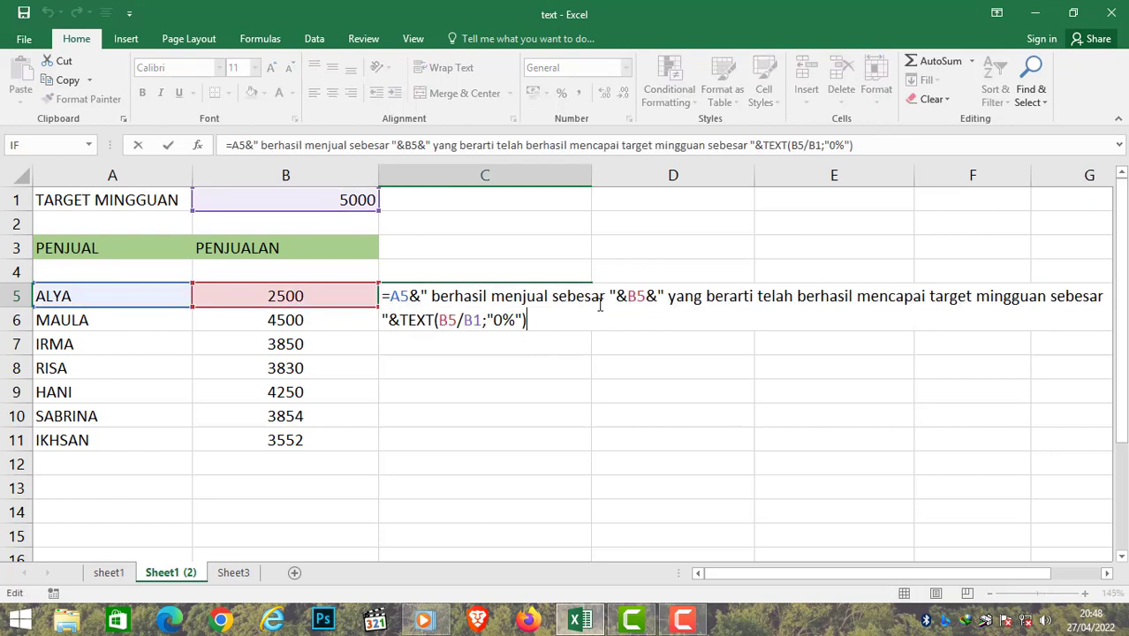
click(618, 296)
text(text()
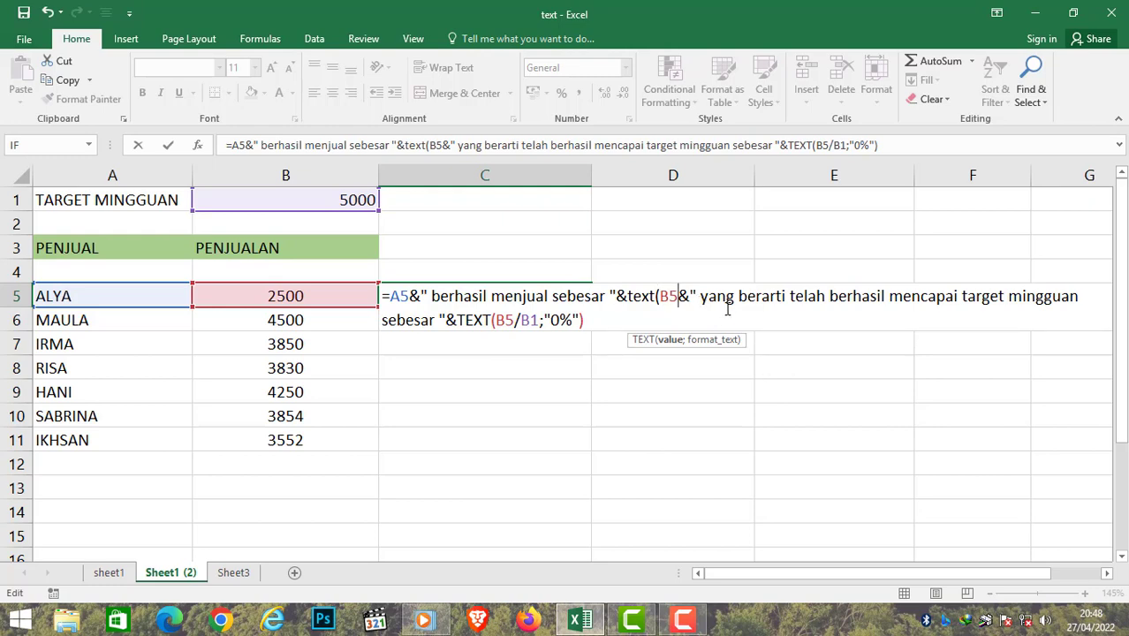
text(;")
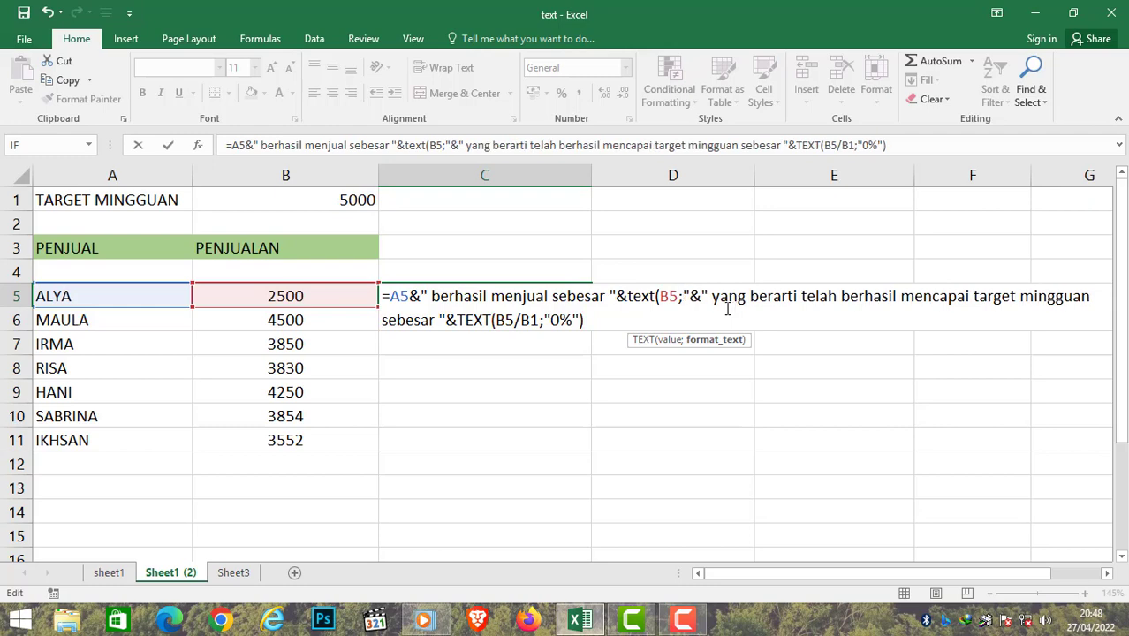
text(#)
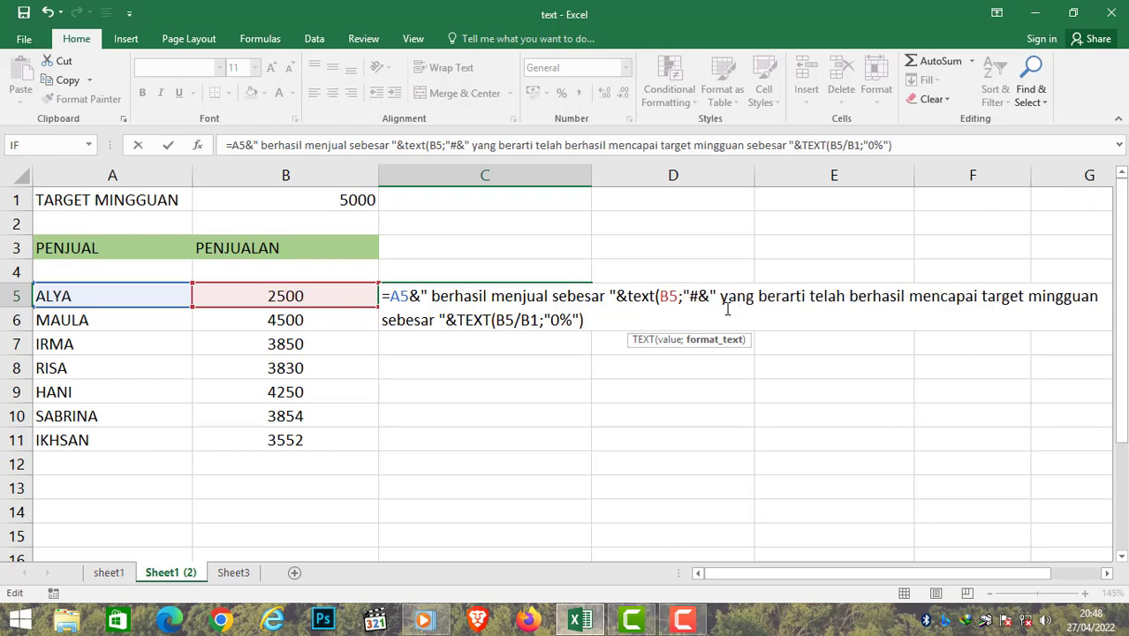
text(.##)
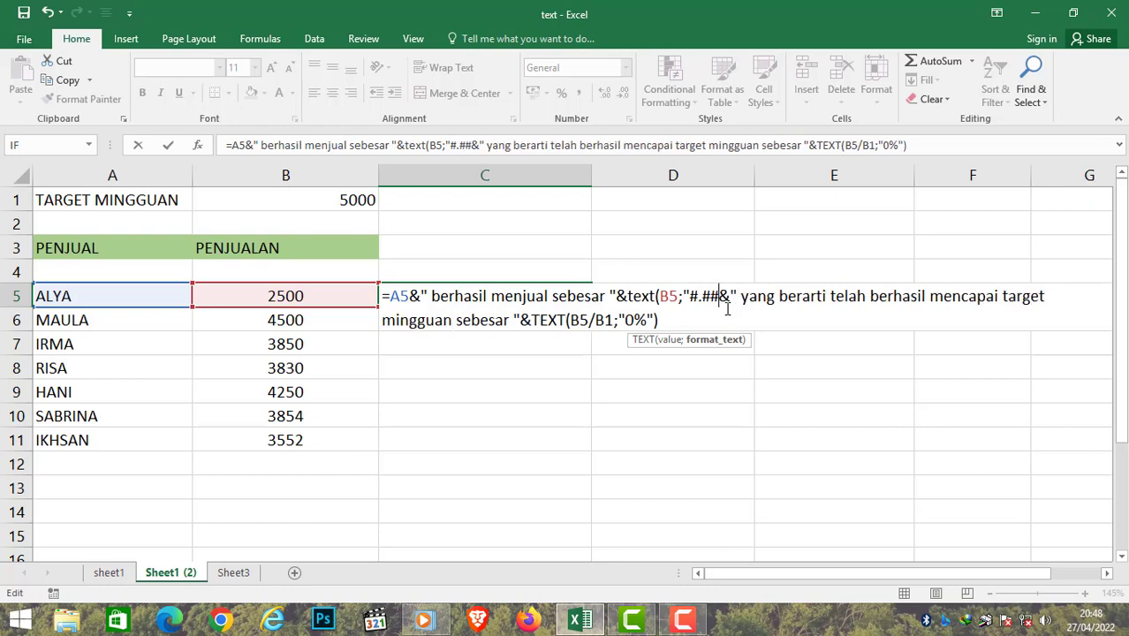
text(0)
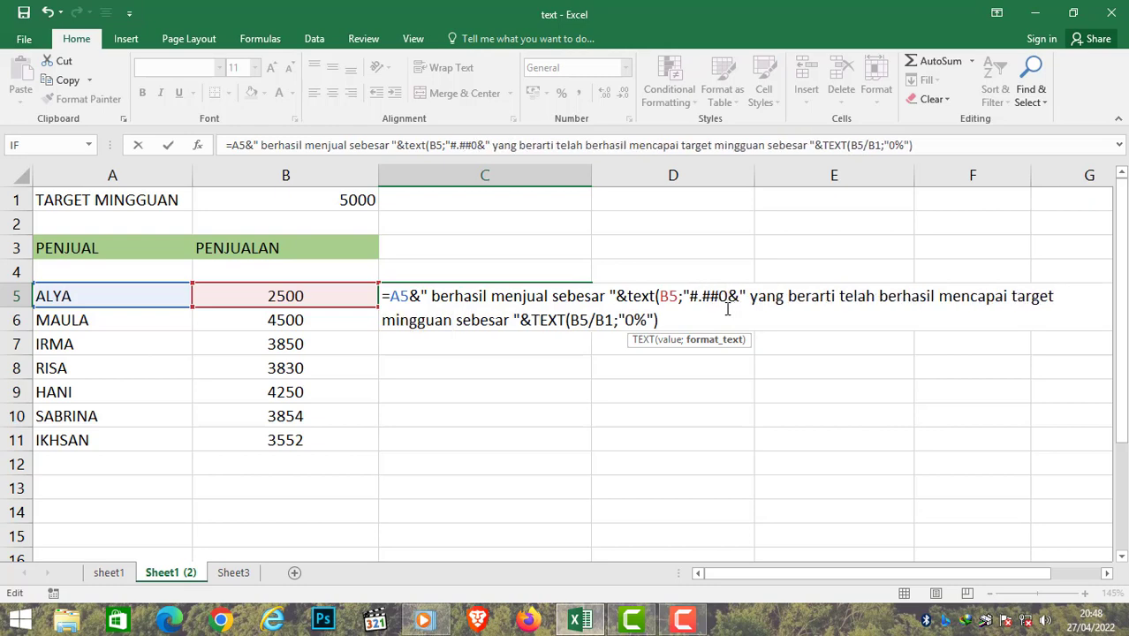
text(")
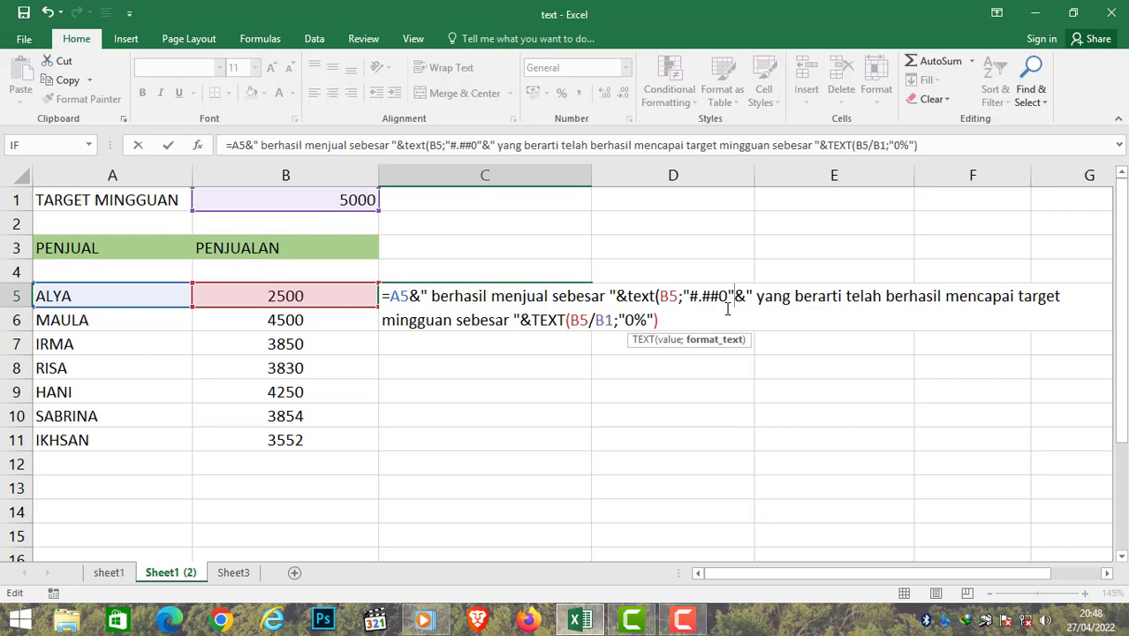
text())
key(Return)
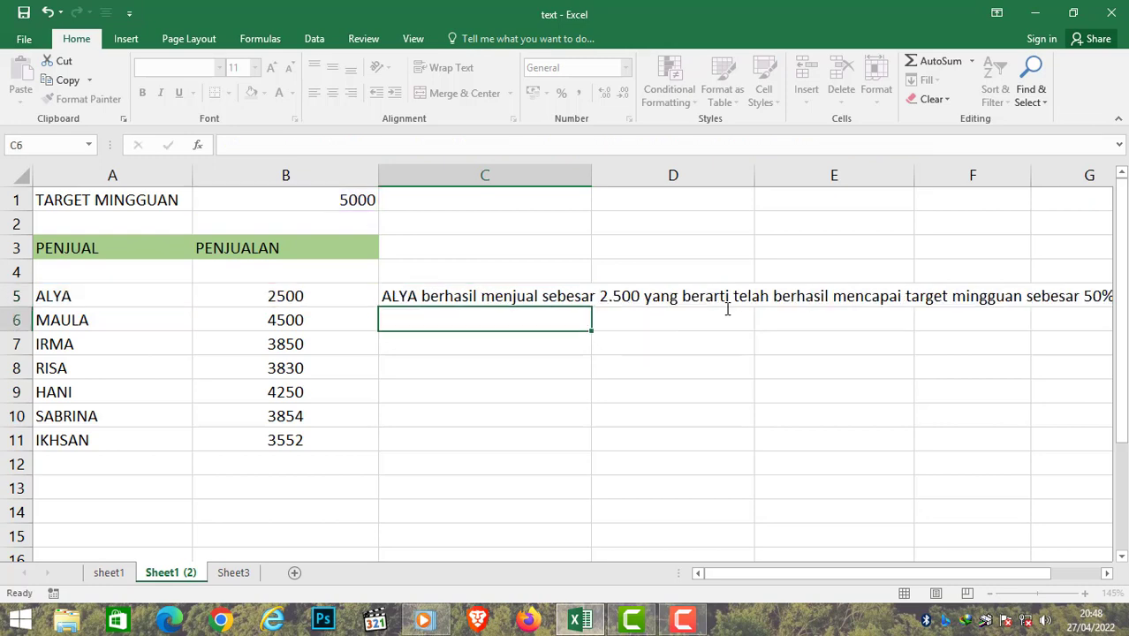
- Make the weekly target reference in the C5 formula absolute as $B$1 and commit the formula
key(Up)
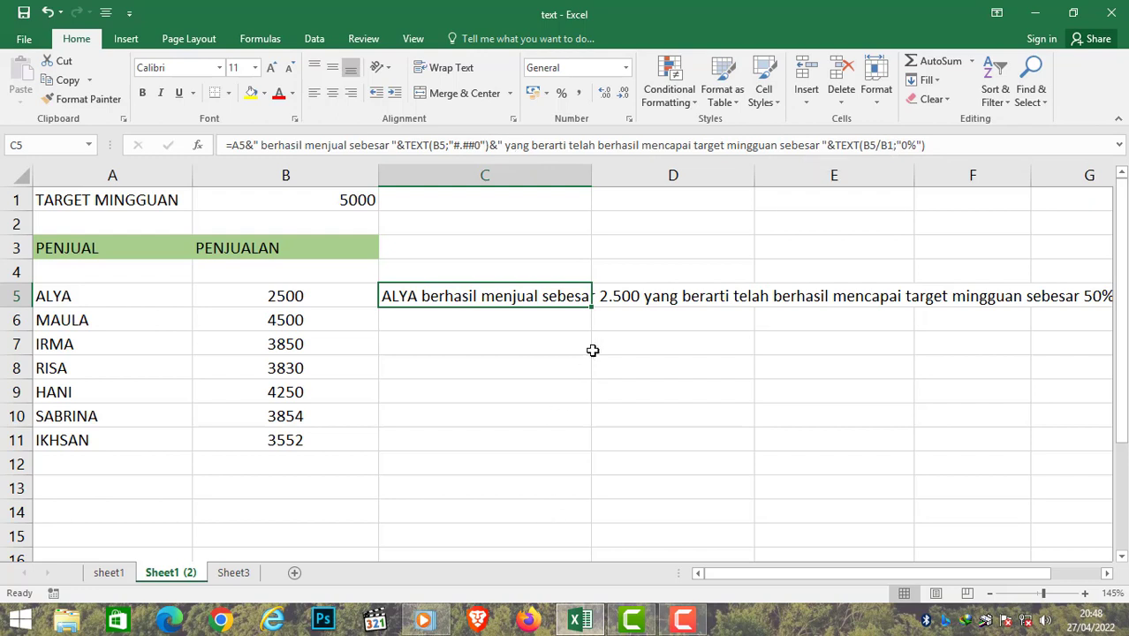
click(353, 201)
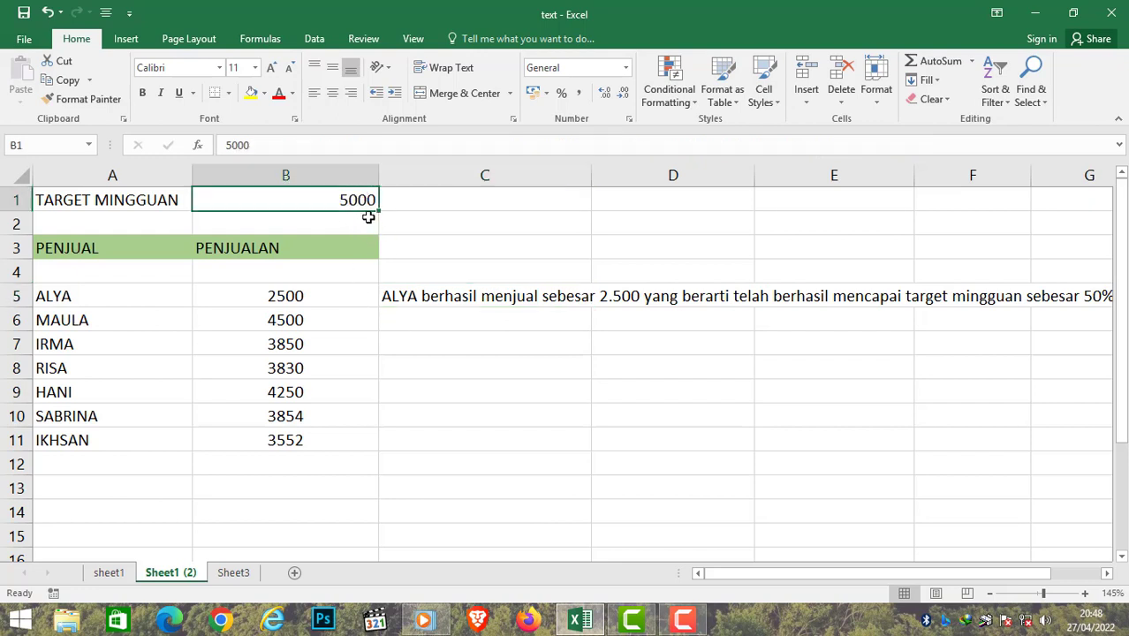
click(407, 302)
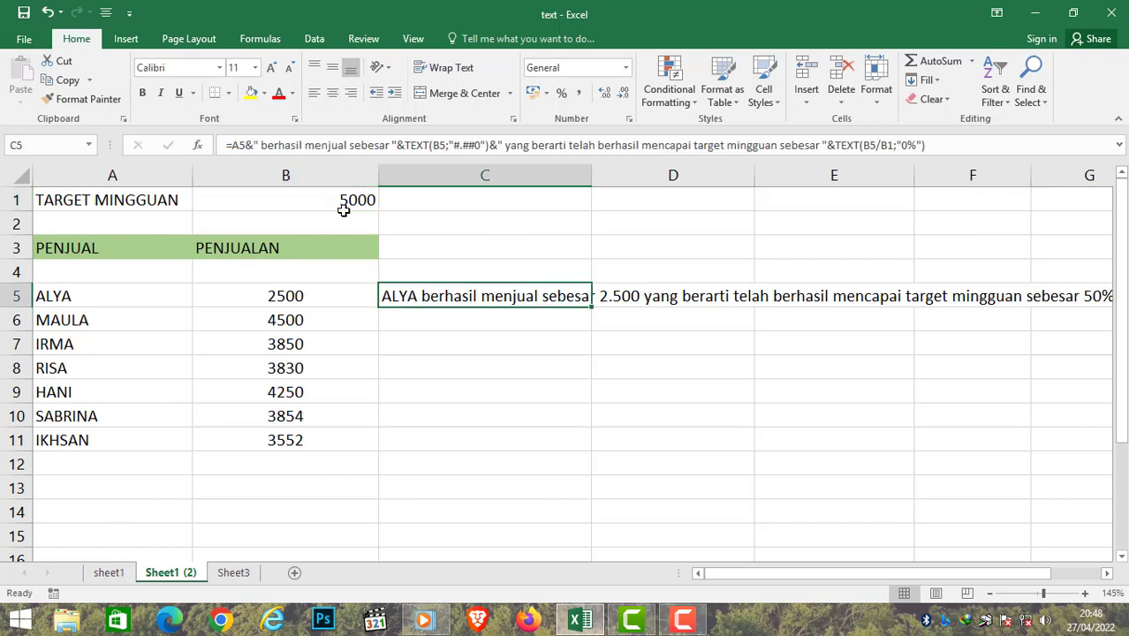
key(F2)
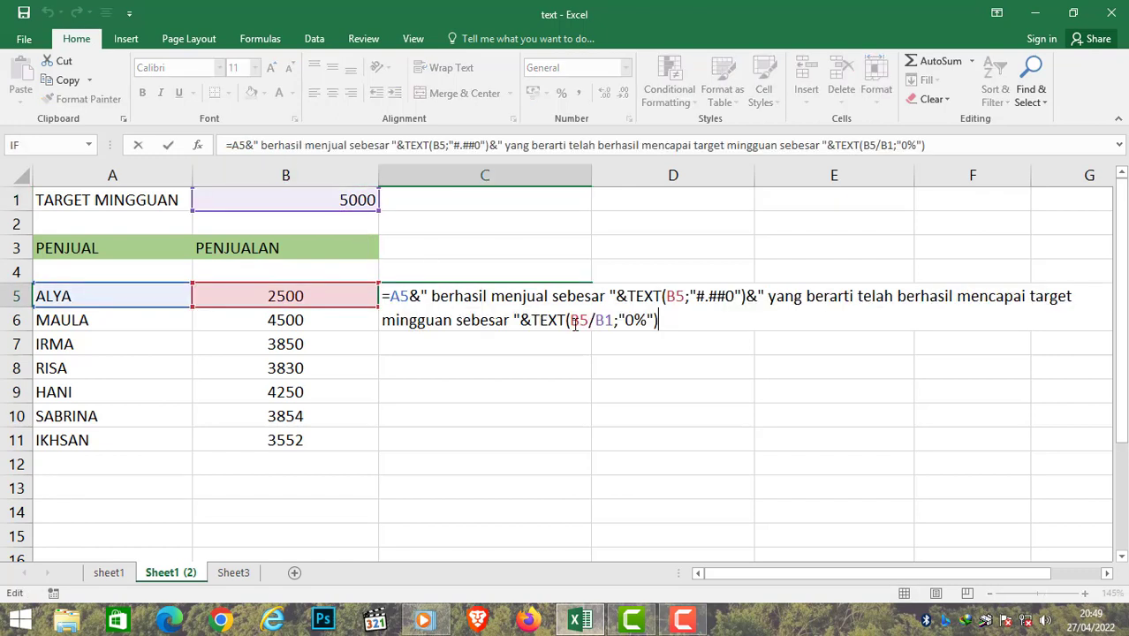
click(605, 321)
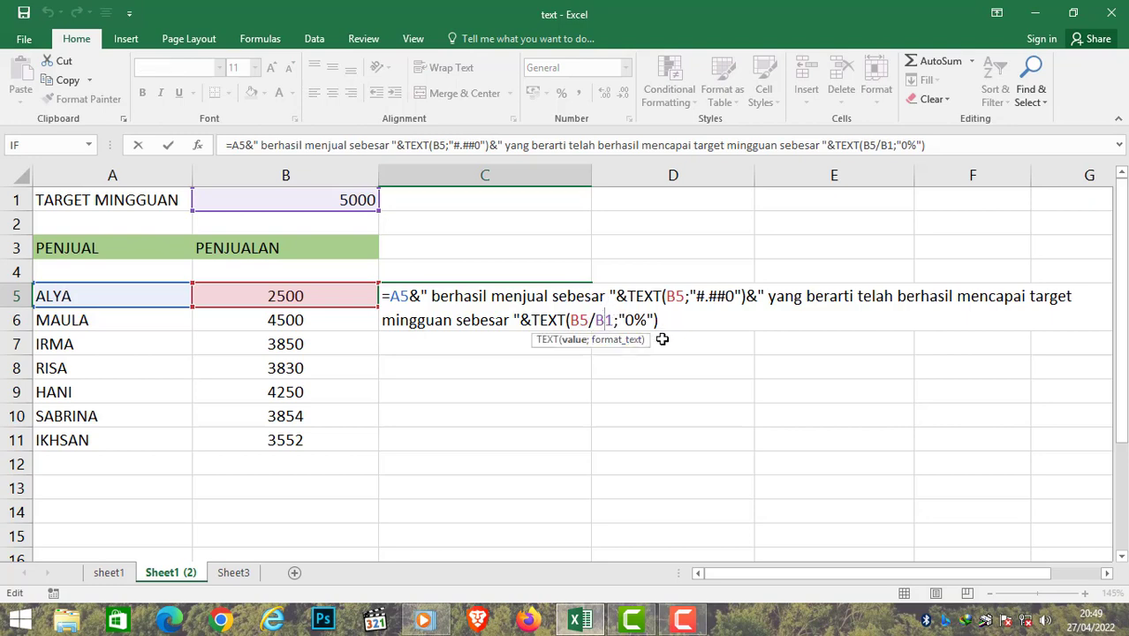
key(F4)
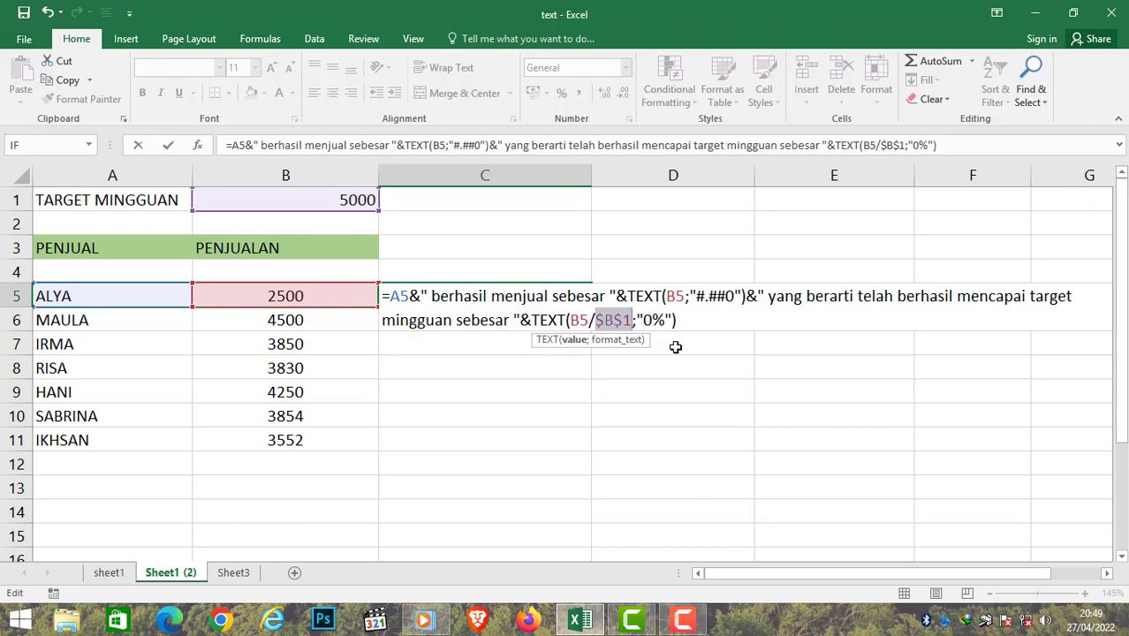
key(Return)
- Fill the C5 formula down through C11 and check the full sentences for all sellers
click(425, 292)
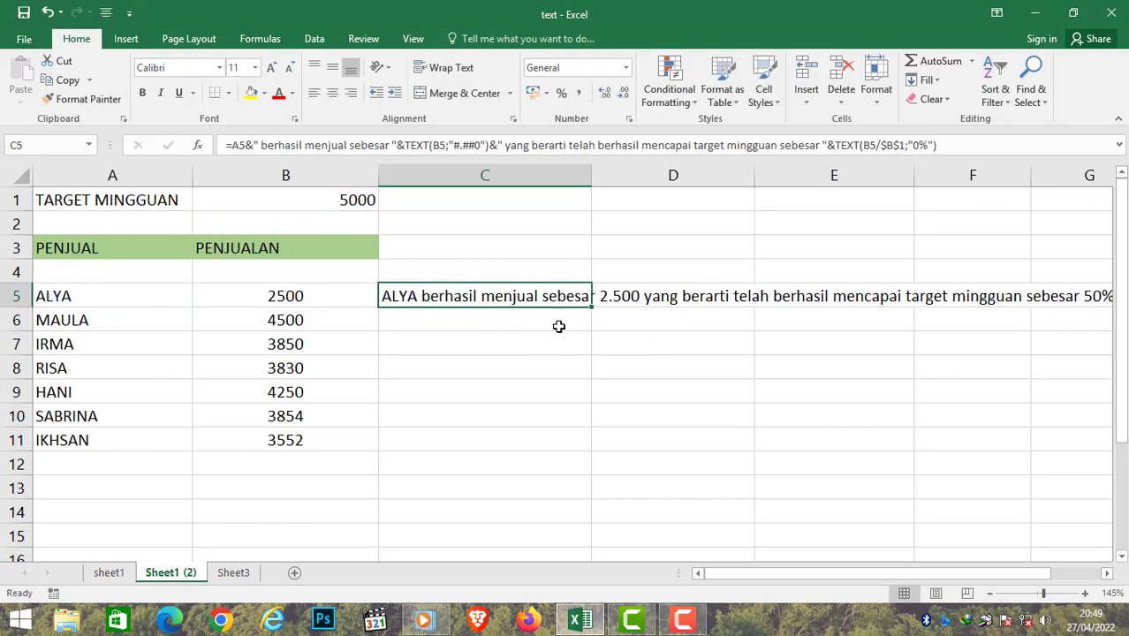
drag(590, 307, 609, 446)
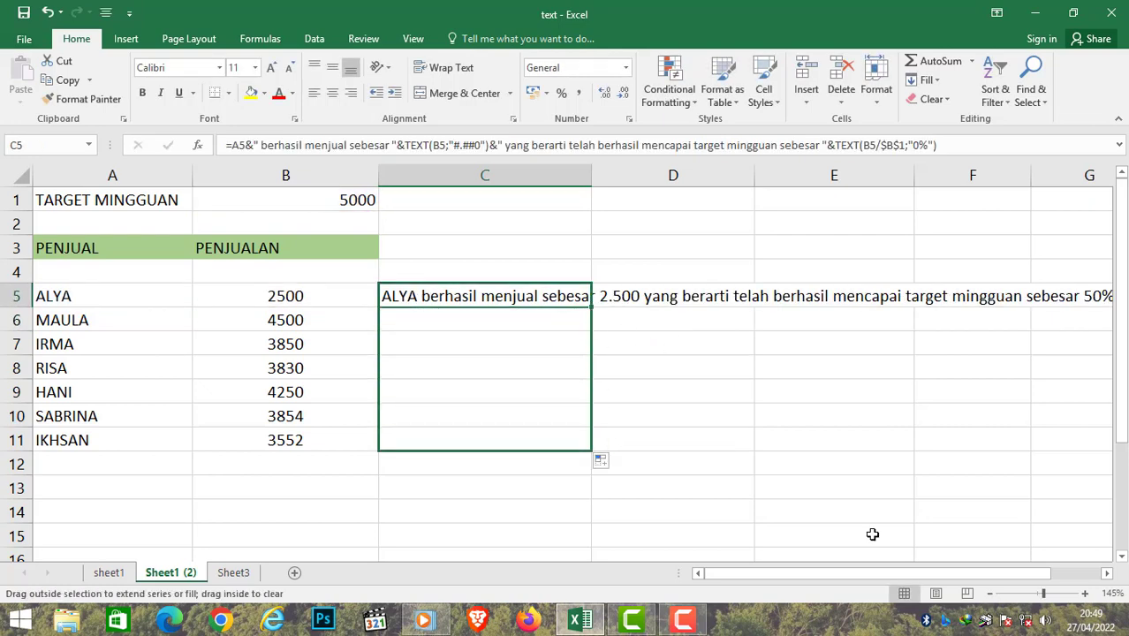
click(516, 322)
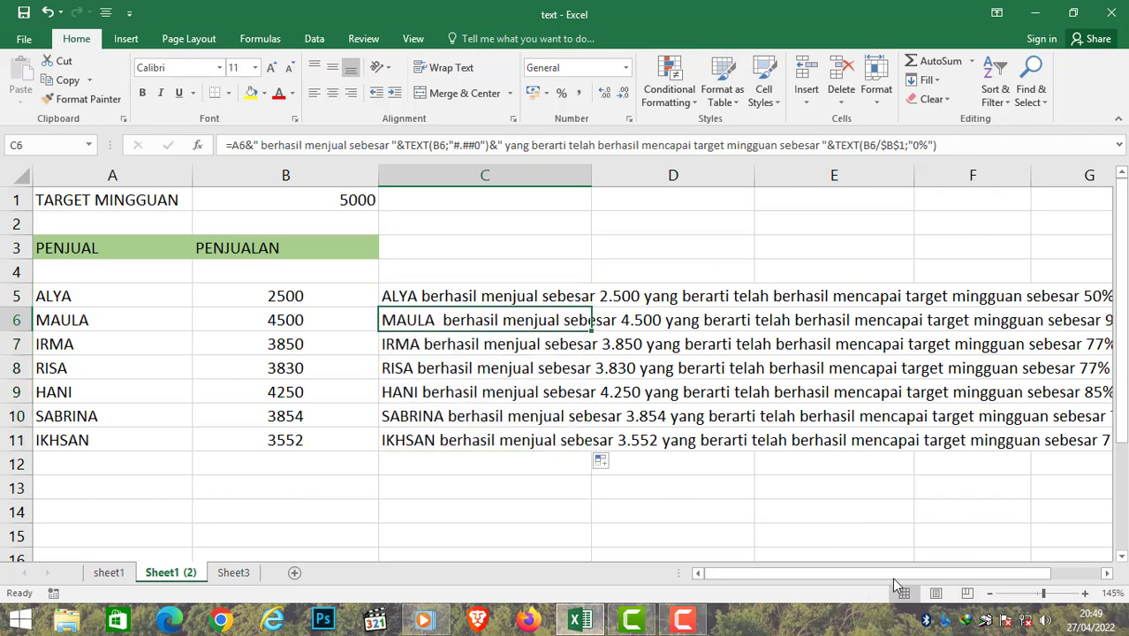
mouse_move(891, 576)
mouse_down()
mouse_move(929, 580)
mouse_move(906, 575)
mouse_up()
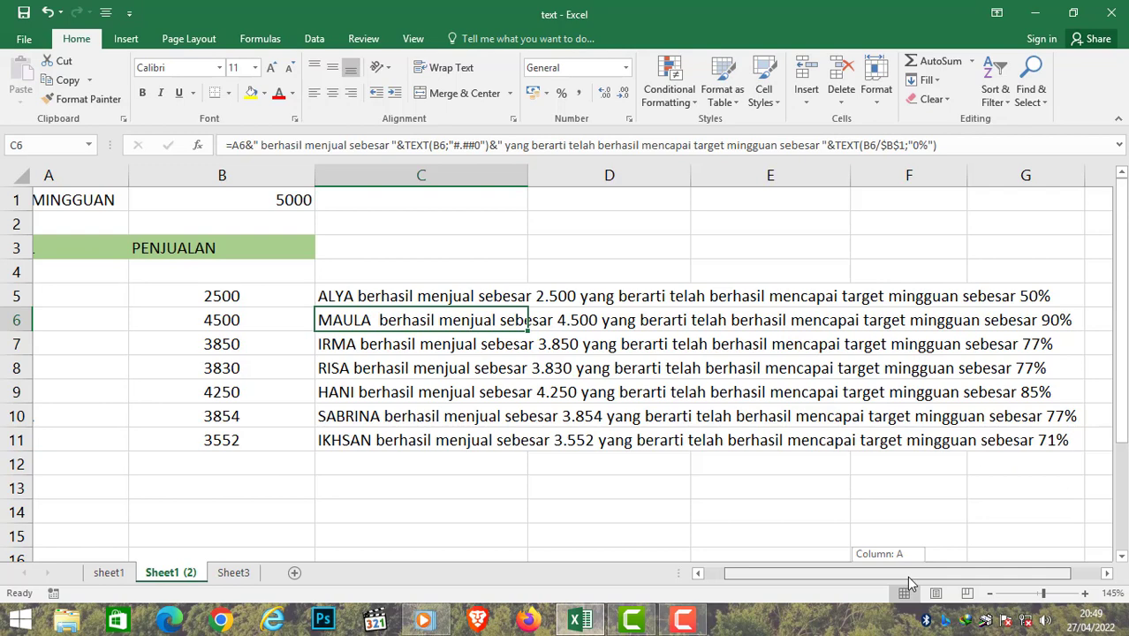
drag(906, 576, 865, 578)
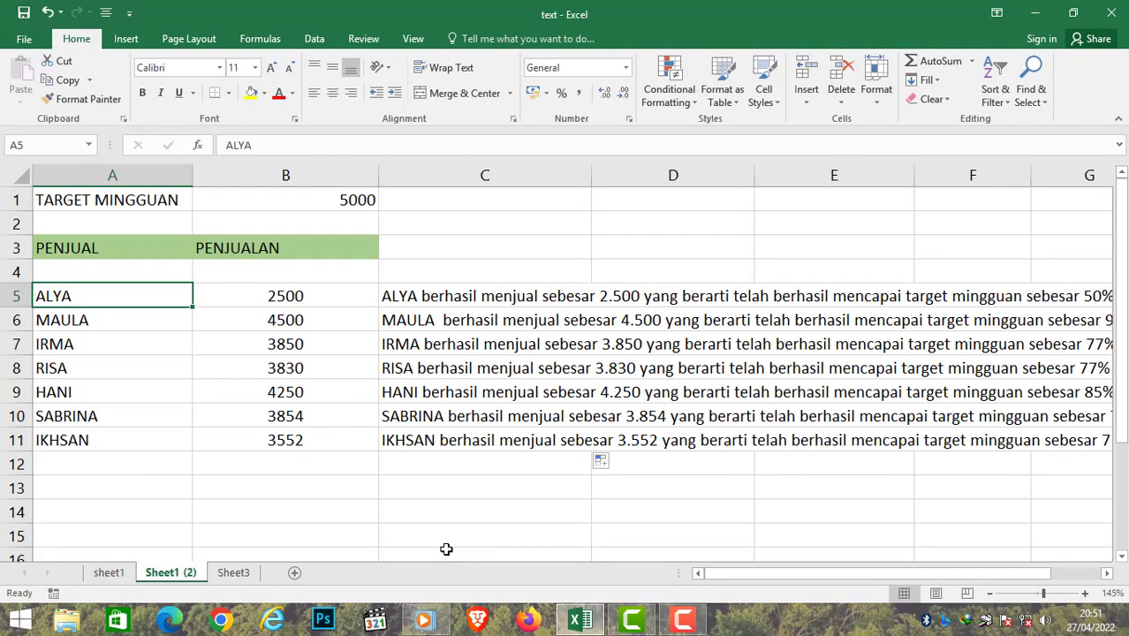
- Insert an entire column before the PENJUAL column
right_click(74, 298)
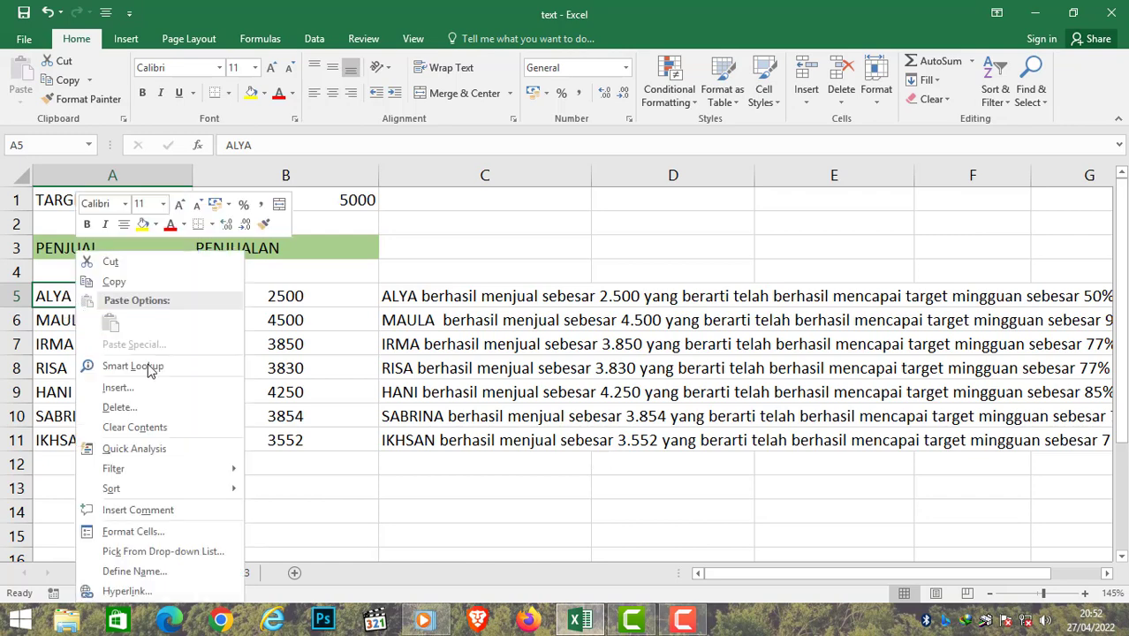
click(144, 394)
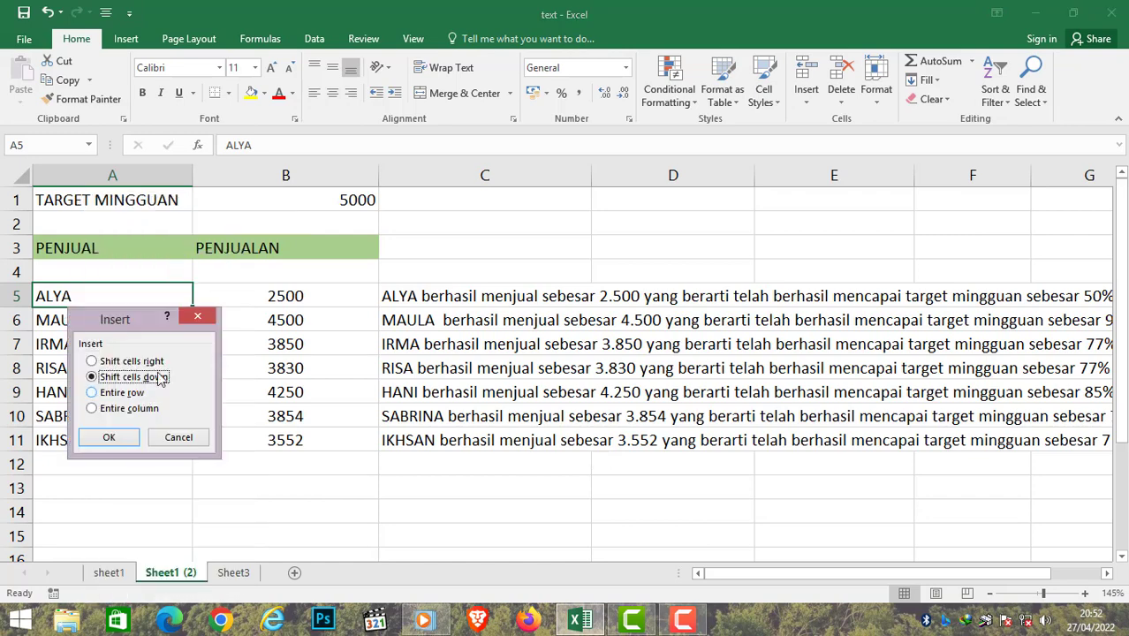
click(124, 410)
click(113, 438)
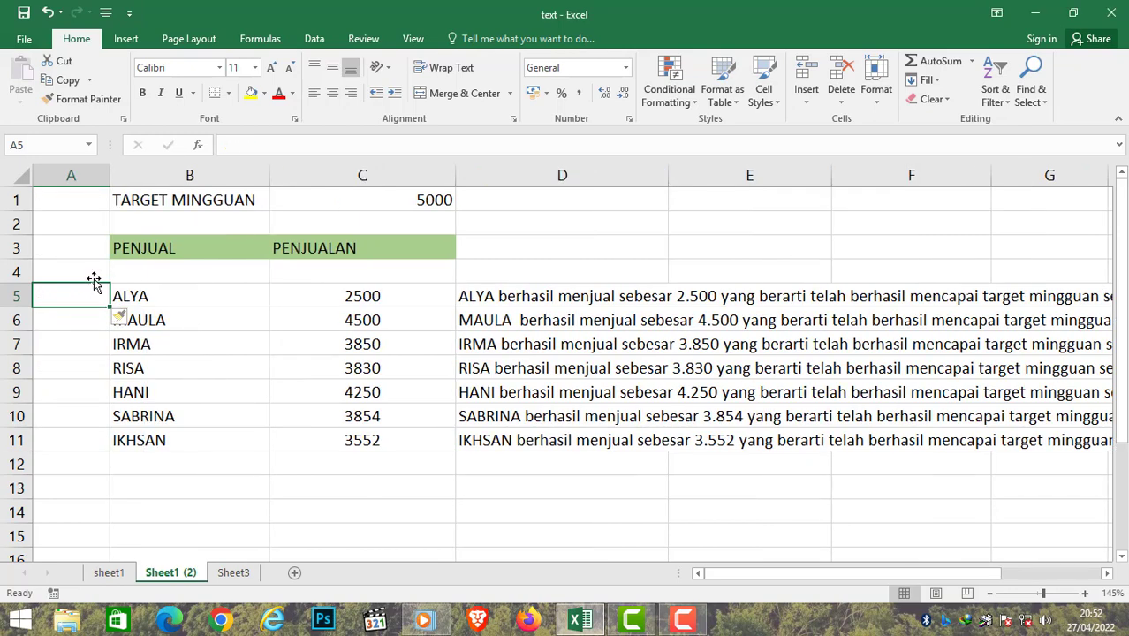
- Enter the header TANGGAL in A3
click(74, 249)
text(tangga)
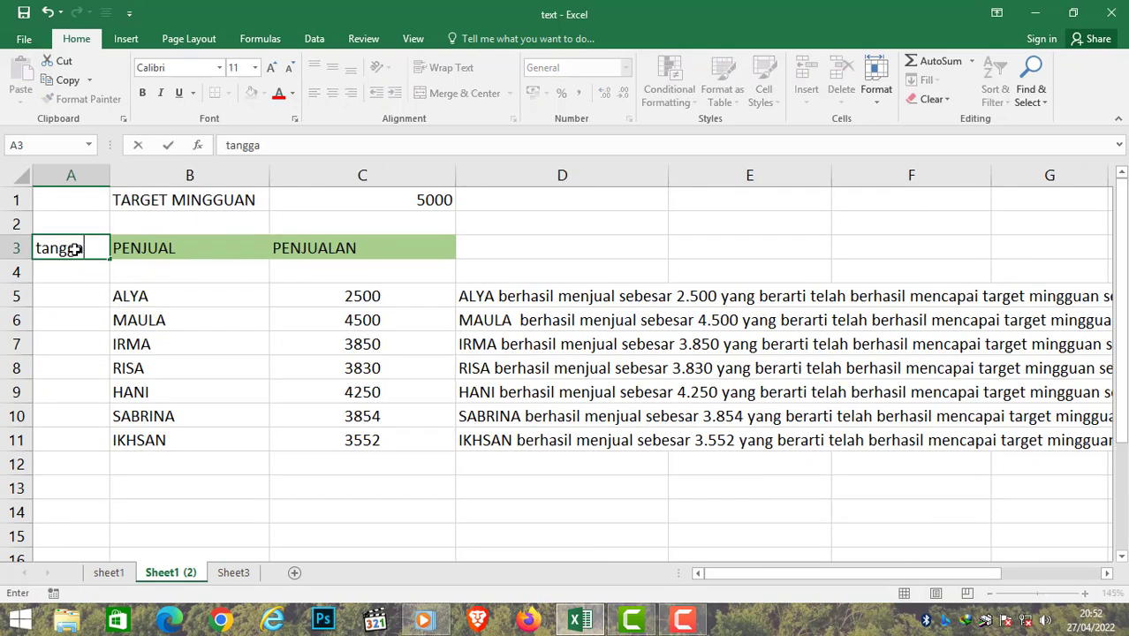
key(BackSpace)
key(BackSpace)
key(BackSpace)
key(BackSpace)
key(BackSpace)
key(BackSpace)
text(TANGGAL)
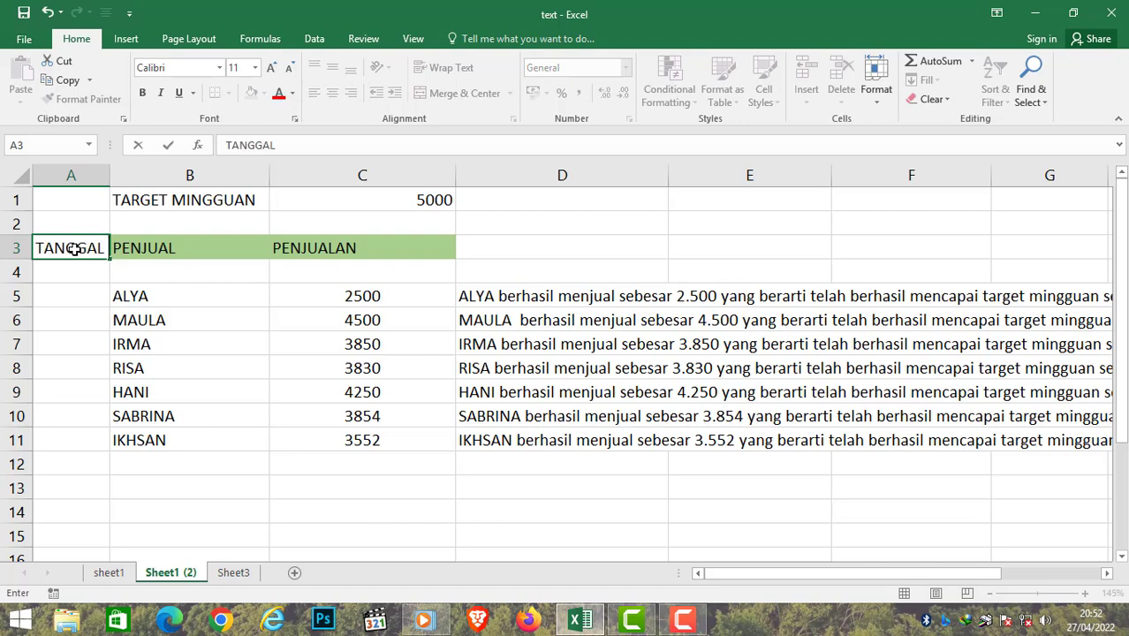
key(Return)
- Fill the TANGGAL header with the same light green as the neighbouring headers and widen column A
click(74, 249)
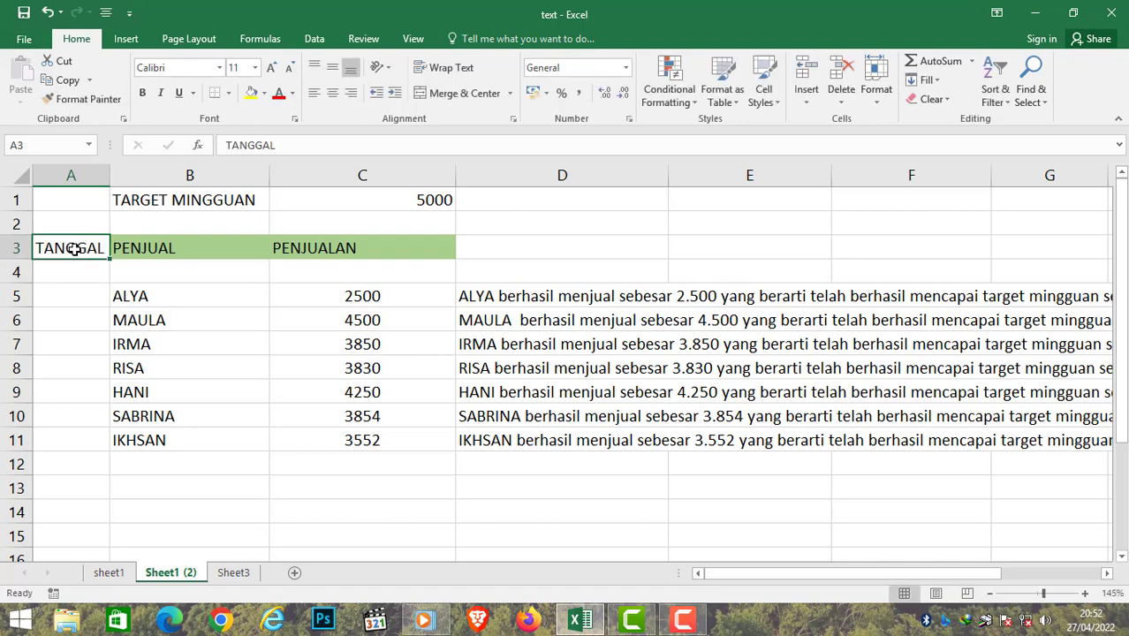
click(263, 93)
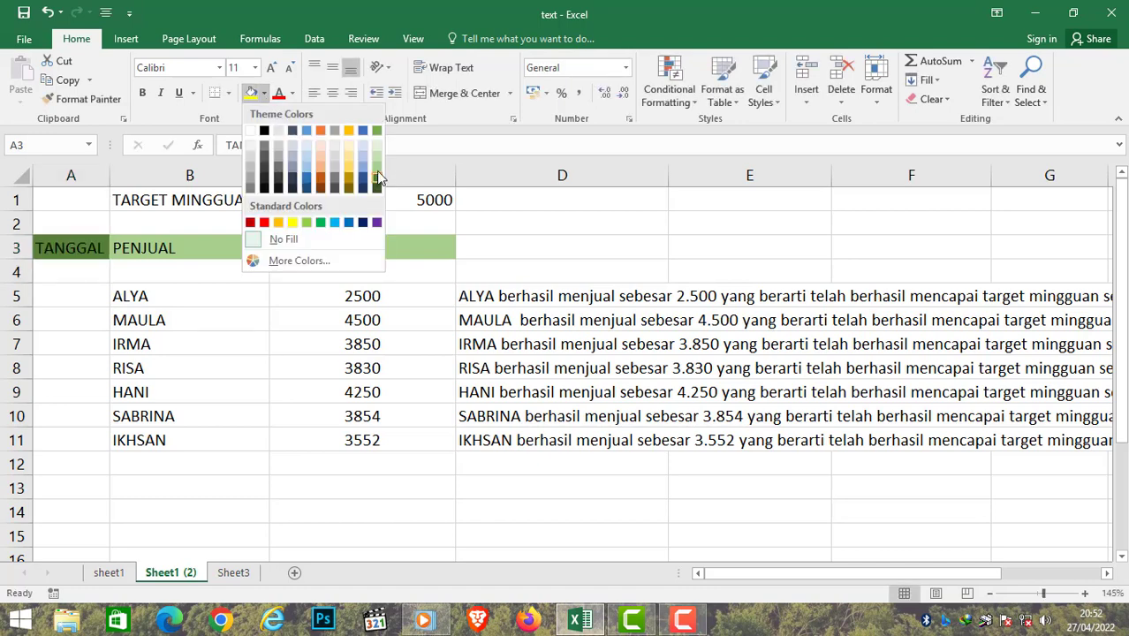
click(377, 168)
click(51, 320)
drag(109, 175, 161, 174)
- Start a TEXT formula in A5 whose value joins RANDBETWEEN(1;20) with the text "-1-2022"
click(79, 303)
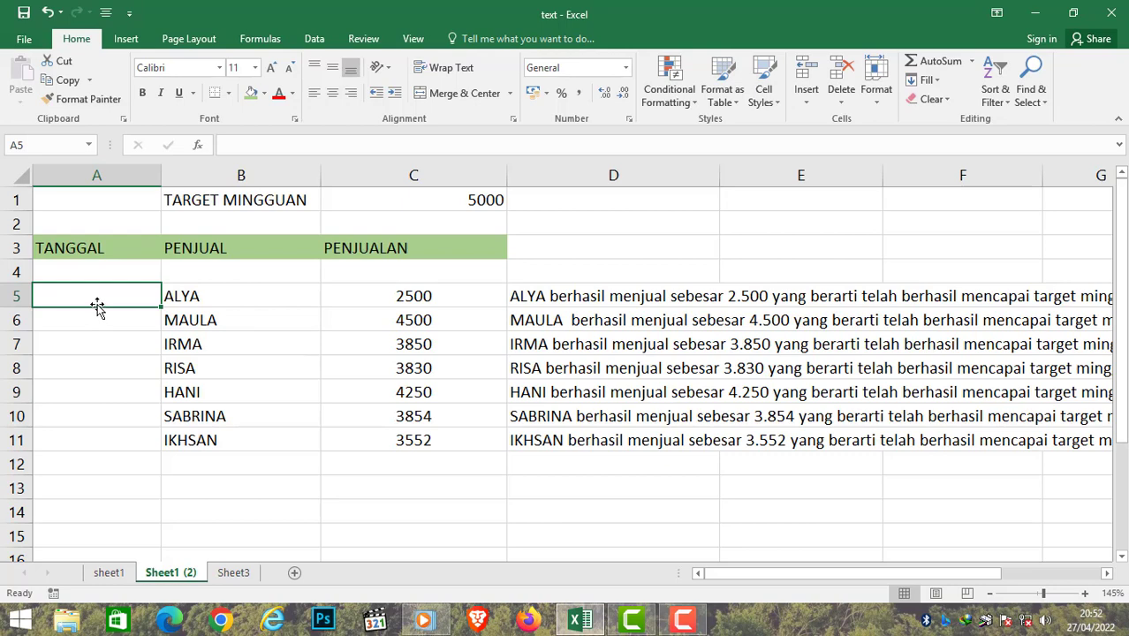
text(=)
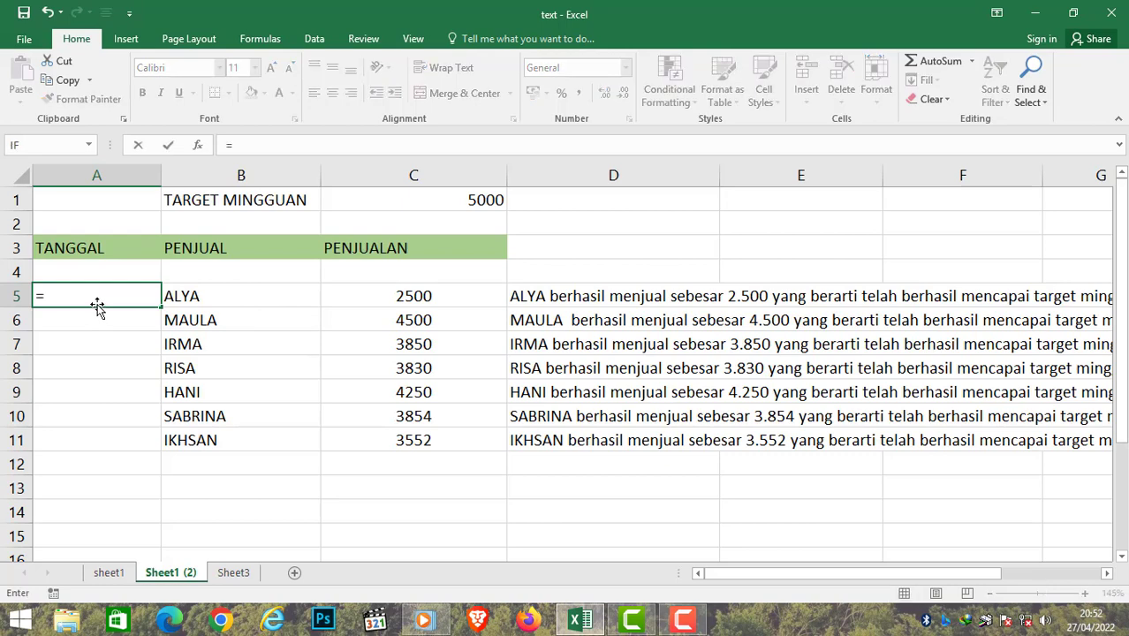
text(TEX)
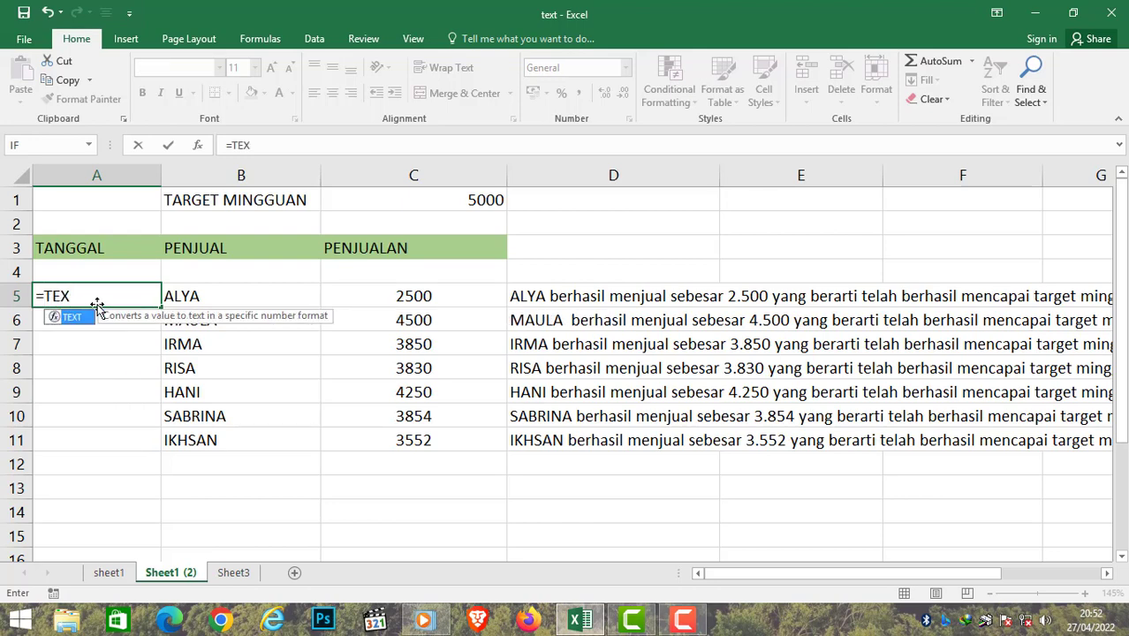
text(T()
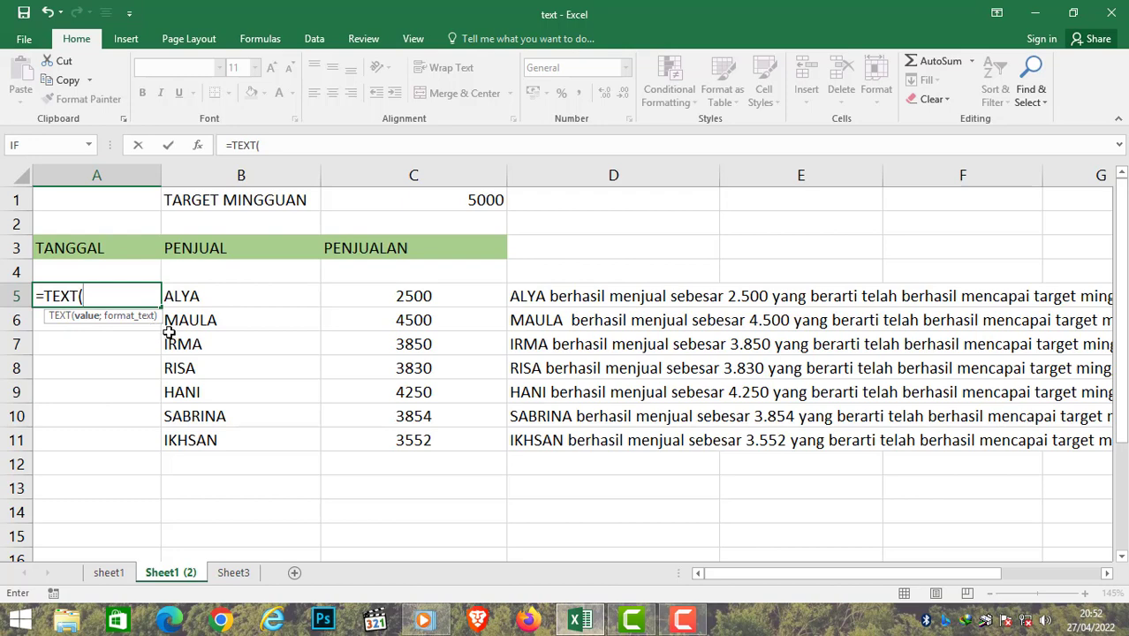
text(RANDB)
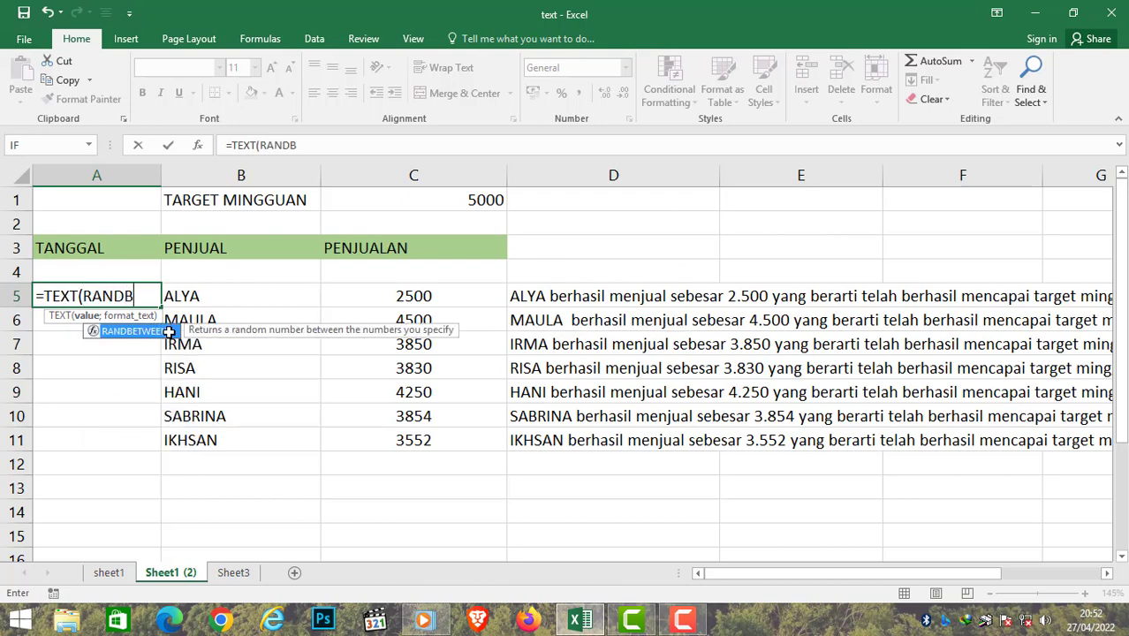
text(ETWE)
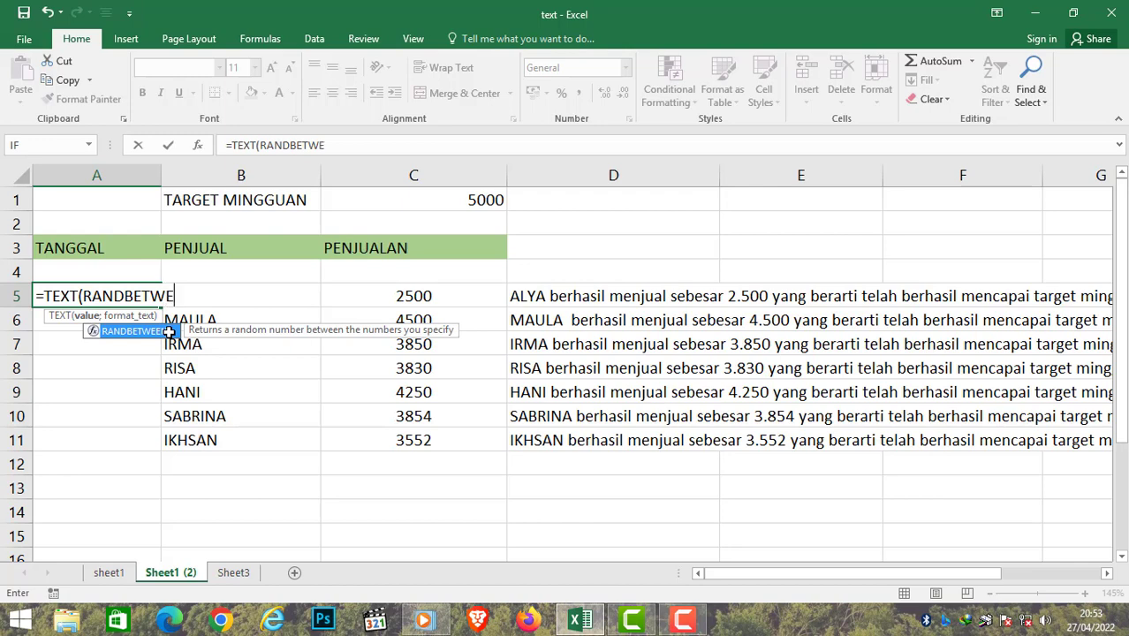
text(EN()
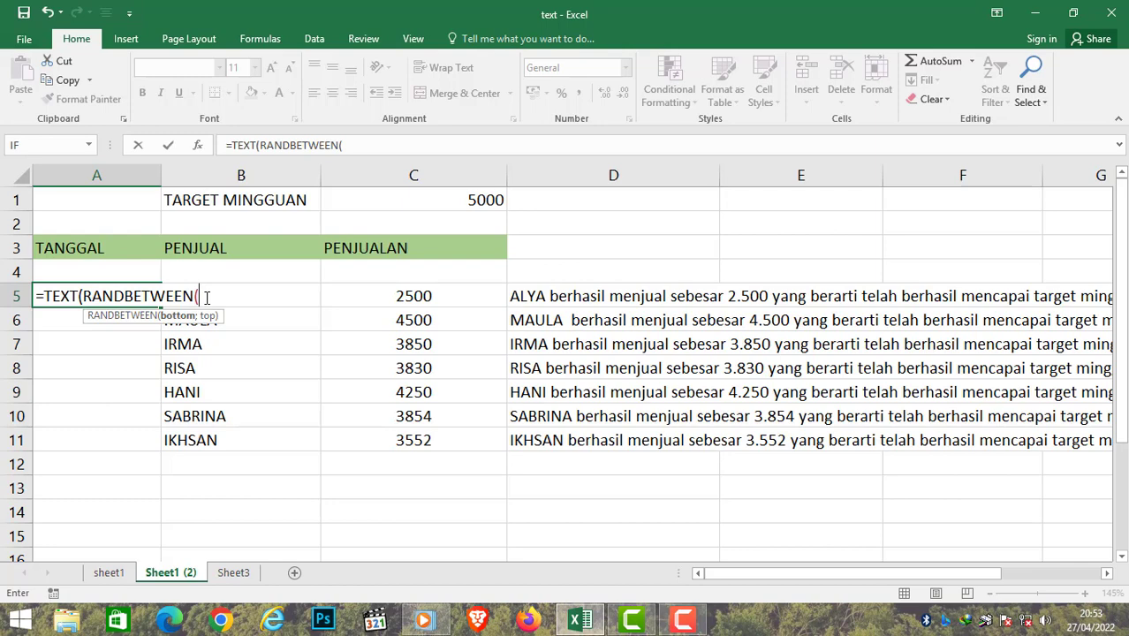
text(1;20)
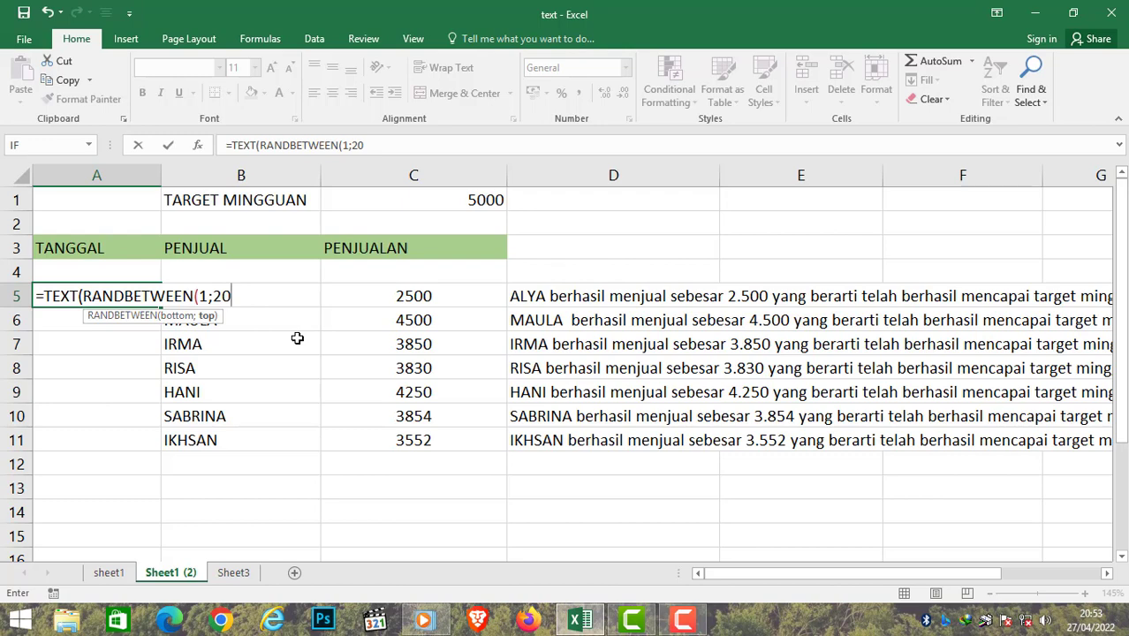
text())
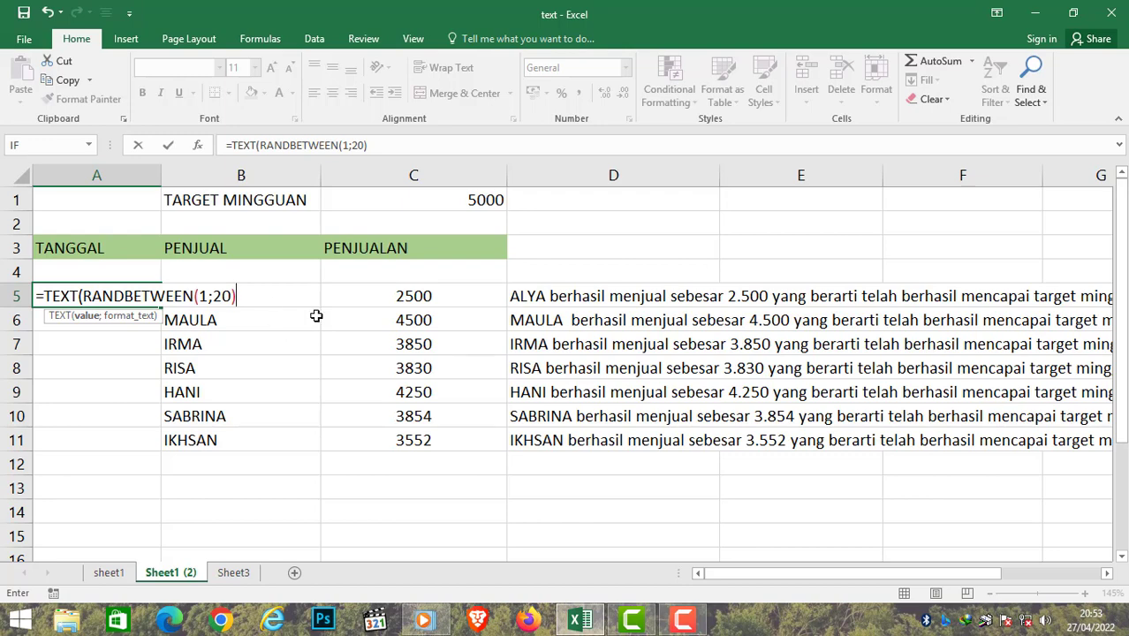
text(&-"-1-2022)
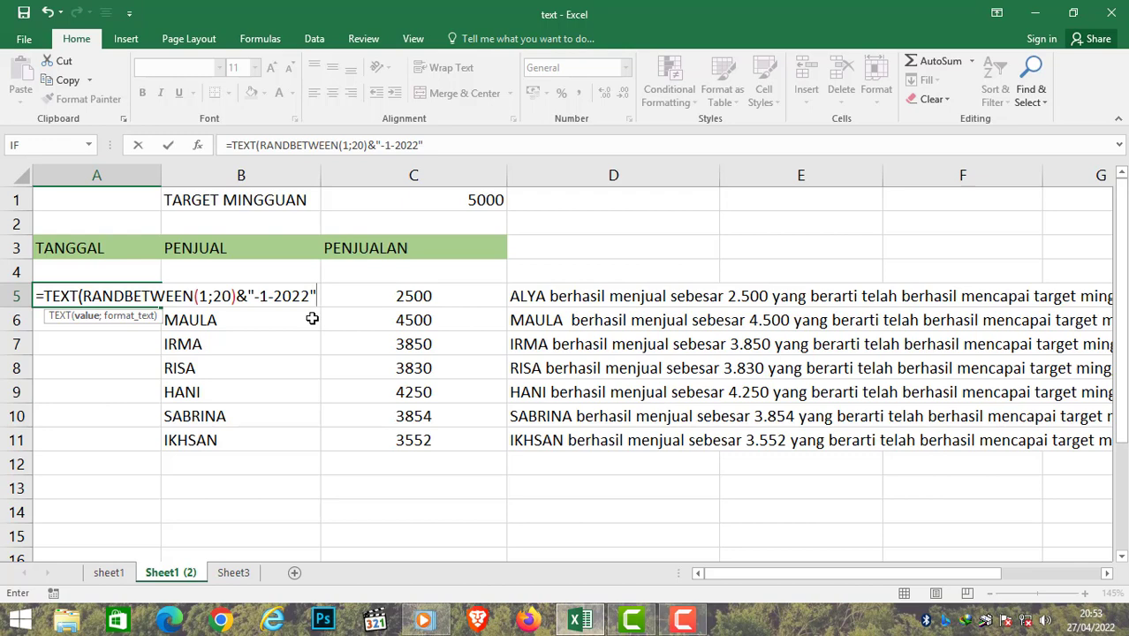
- Complete the A5 formula with the date format "DD MMMM YYYY" and enter it
text(;)
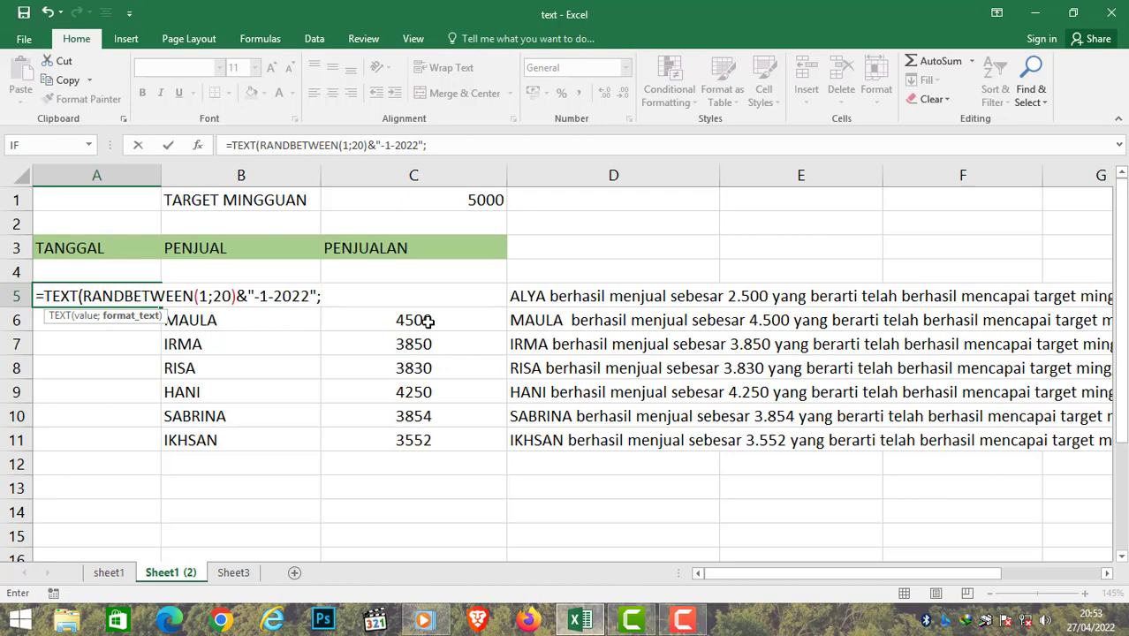
text("DD)
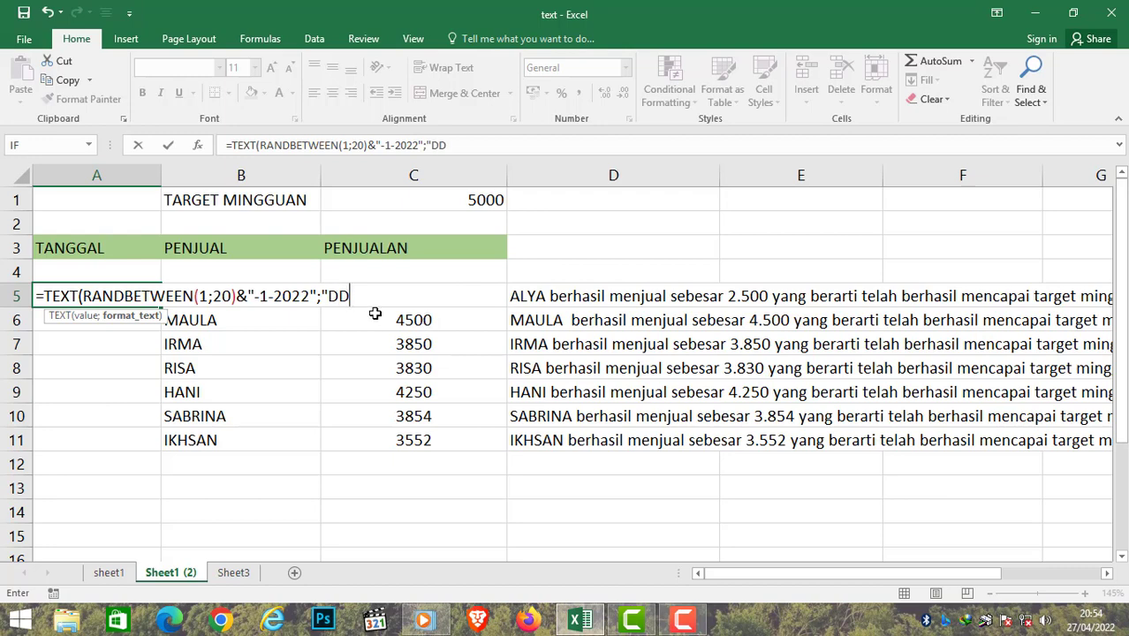
text(-)
key(BackSpace)
text(MM)
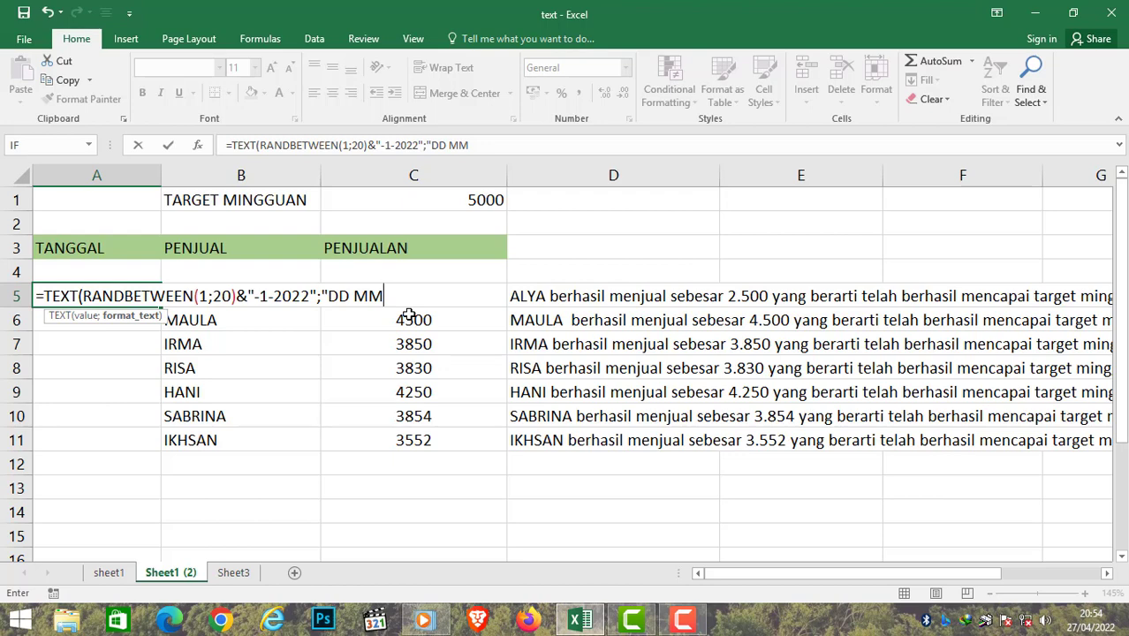
text(MM)
text(YYY)
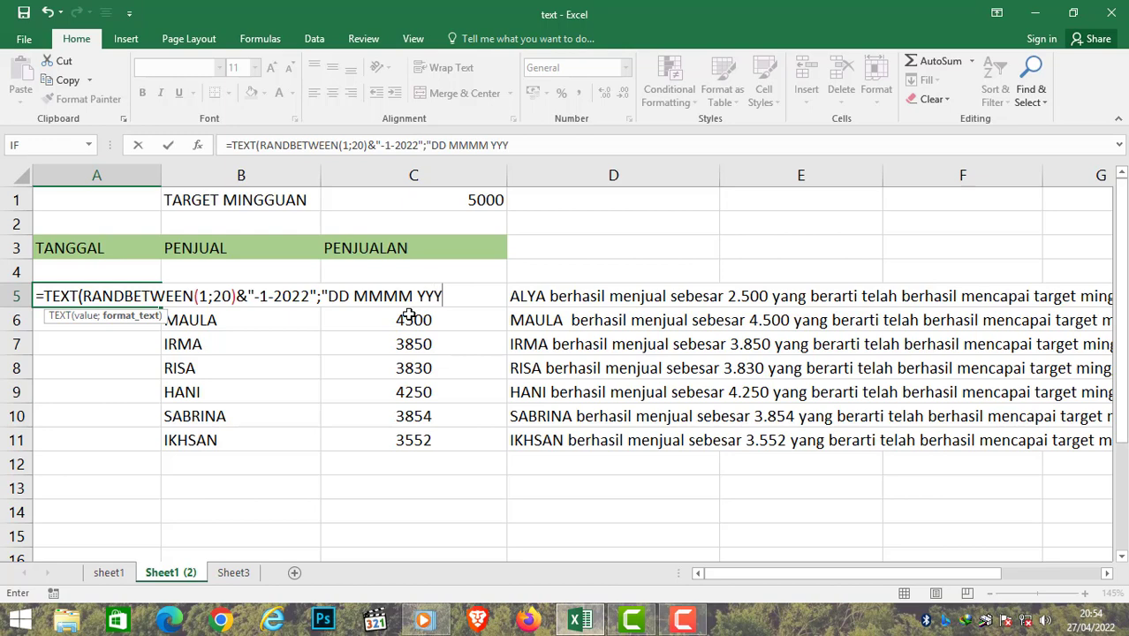
text(Y"))
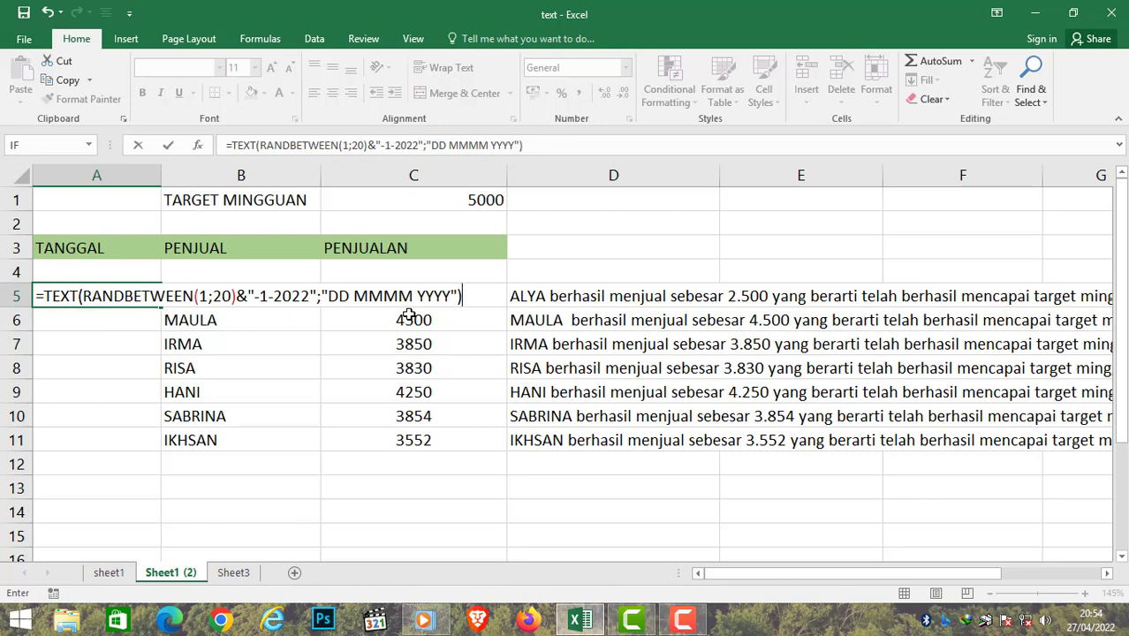
key(Return)
key(Up)
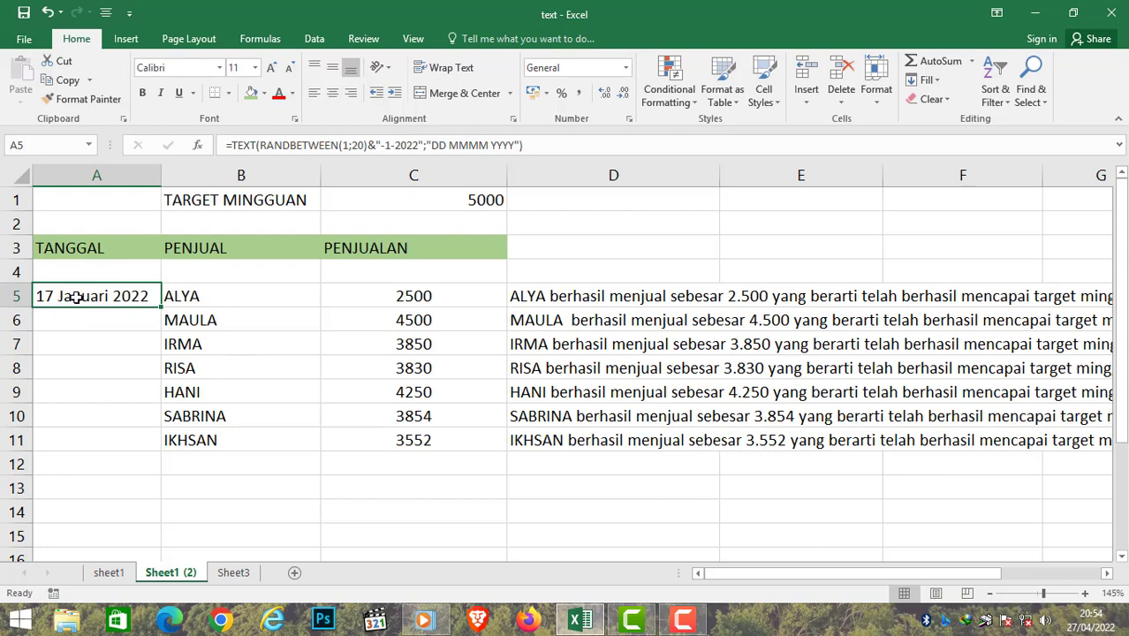
- Enter the A5 random date formula into every cell of A5:A11 at once
drag(105, 295, 113, 446)
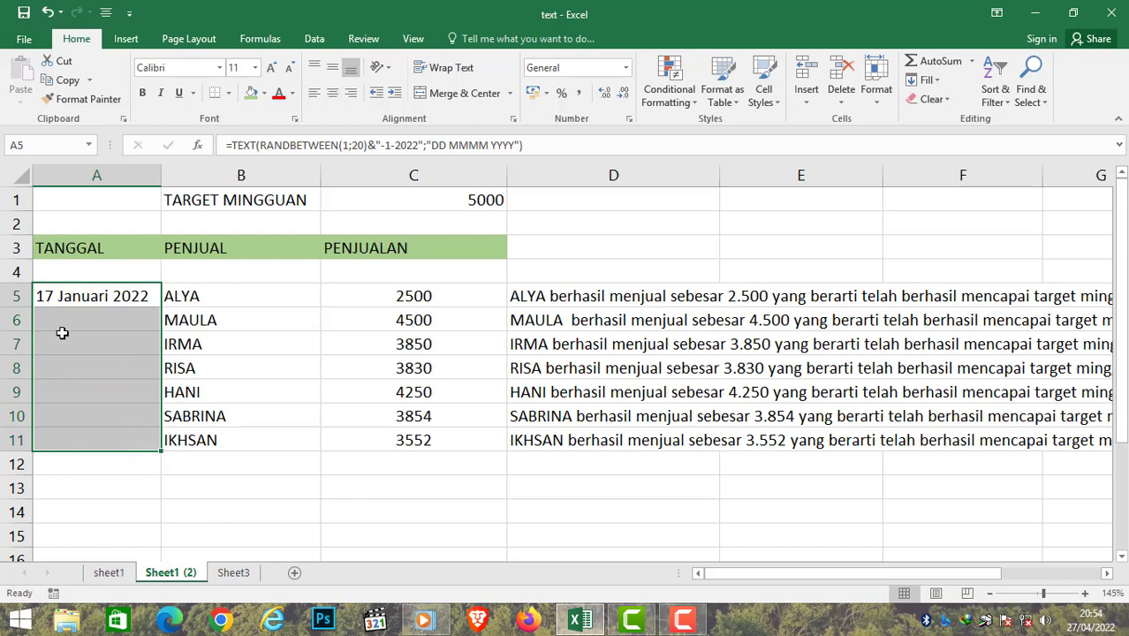
key(F2)
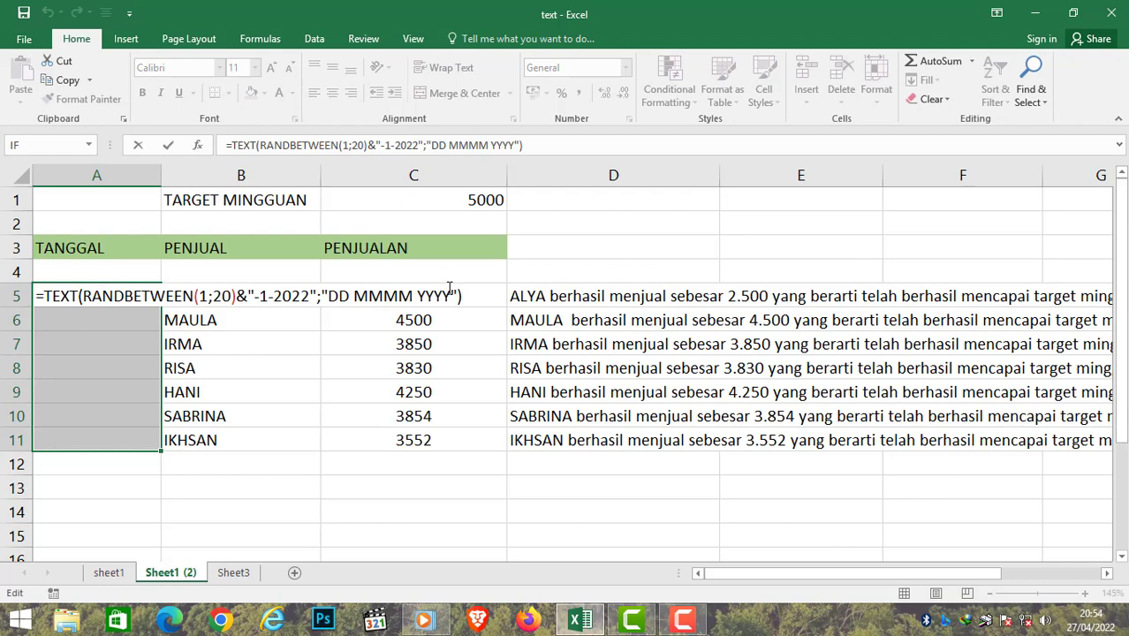
key(ctrl+Return)
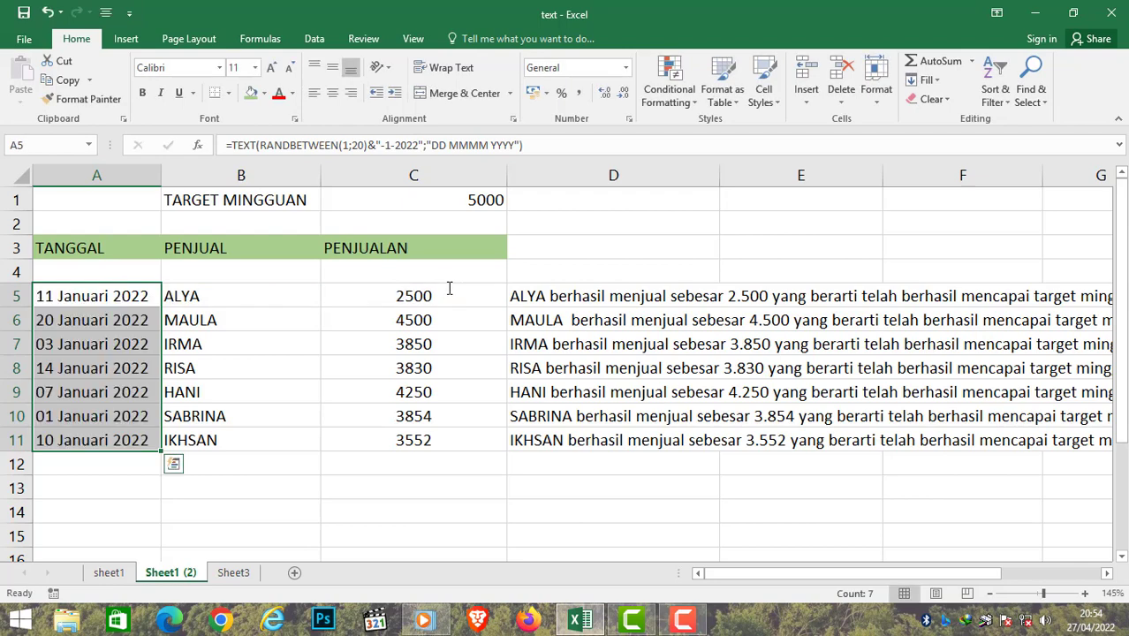
- Examine the month part of the A5 date formula and the sentence formula in D5 without changing them
click(74, 292)
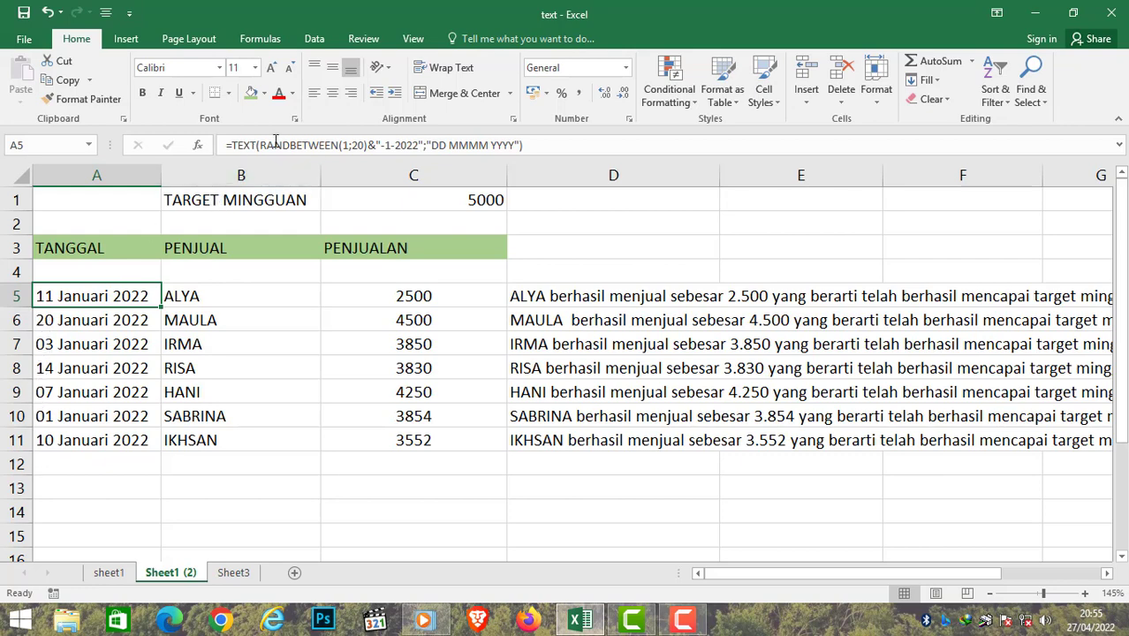
key(F2)
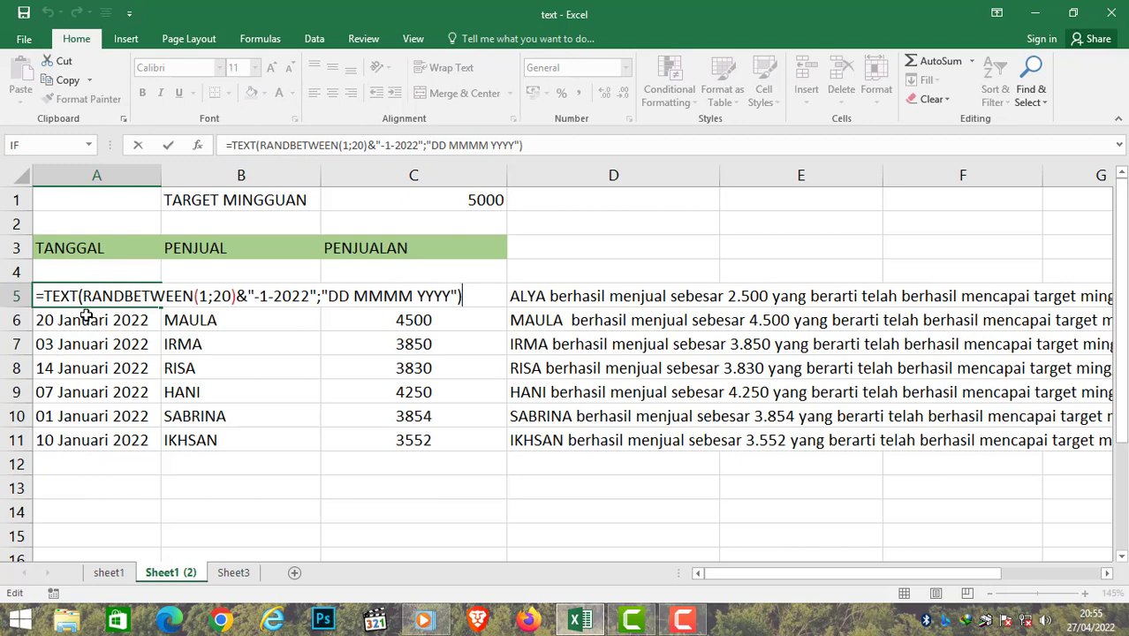
double_click(262, 297)
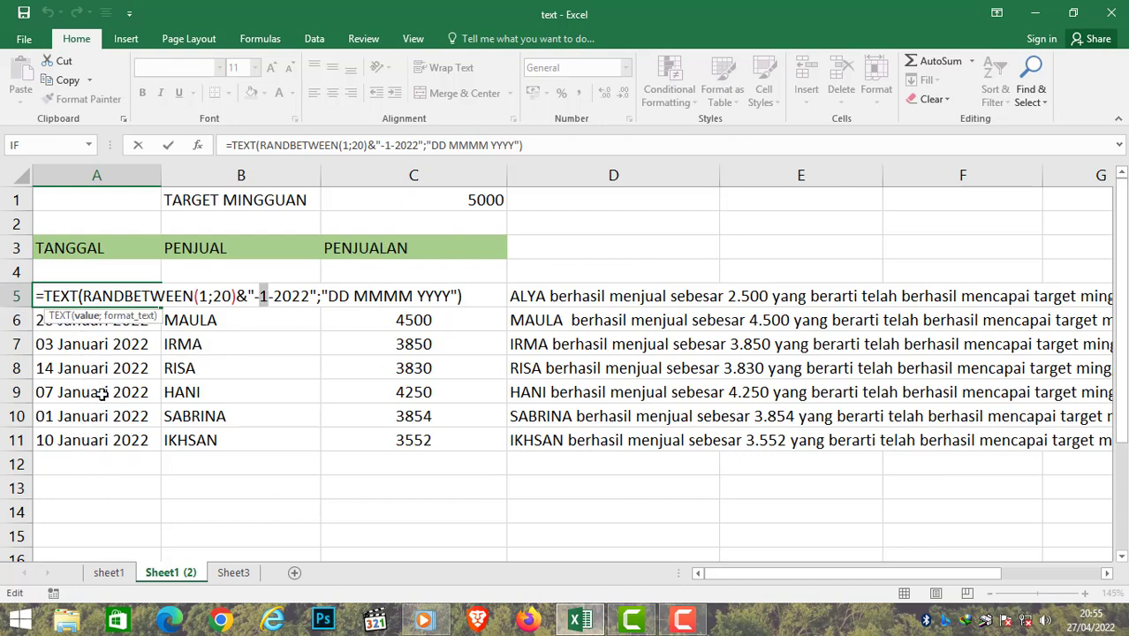
key(Escape)
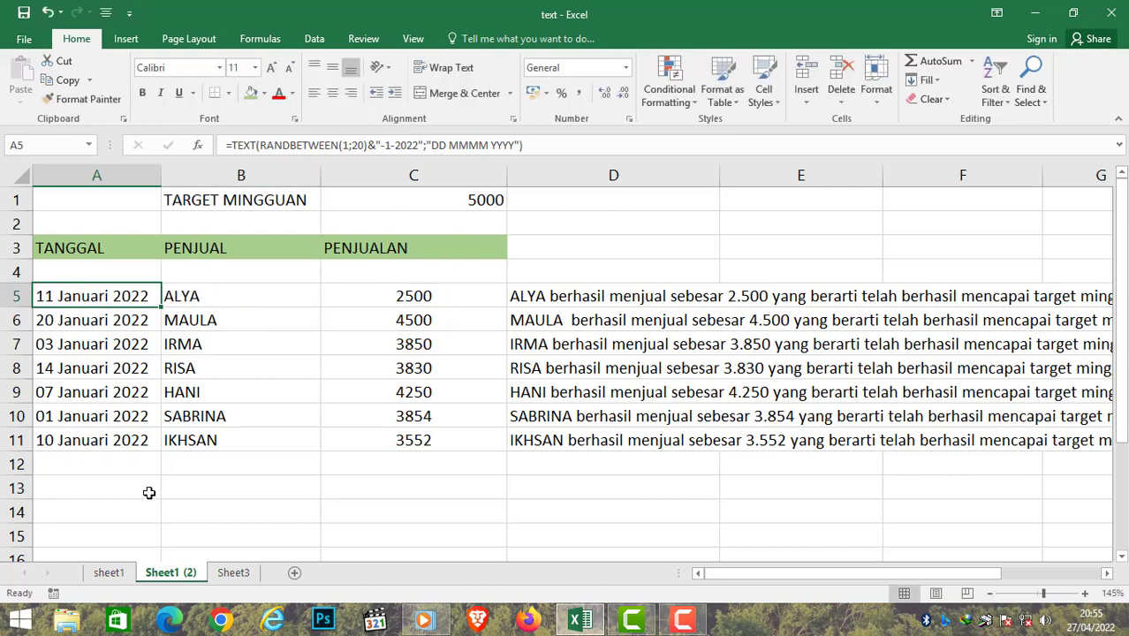
click(516, 298)
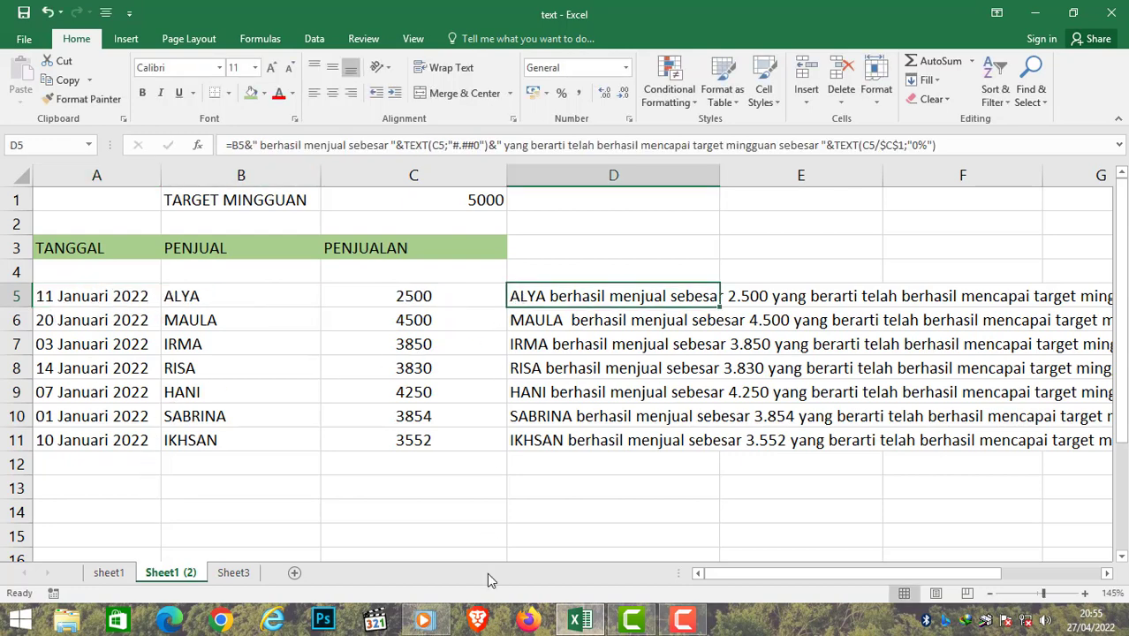
click(62, 300)
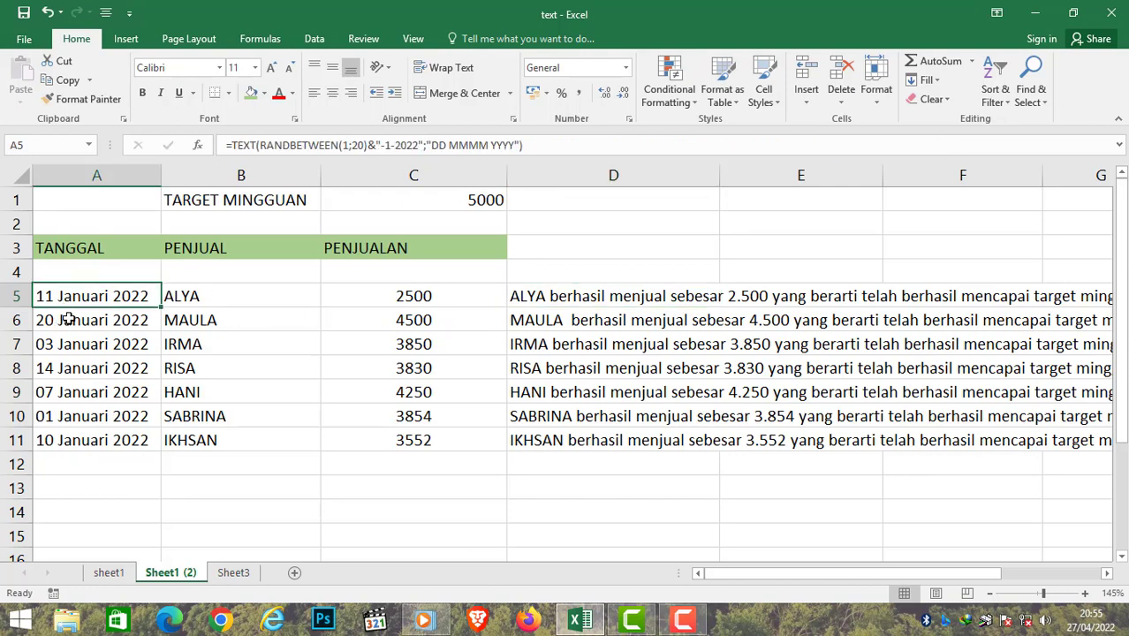